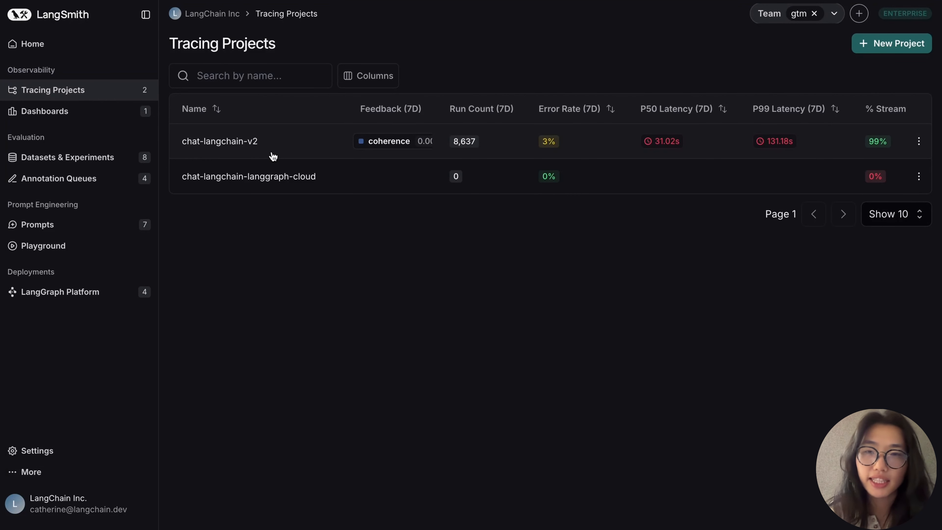
Step: Open the chat-langchain-v2 tracing project and inspect the trace of its most recent RetrievalGraph run
left_click(273, 156)
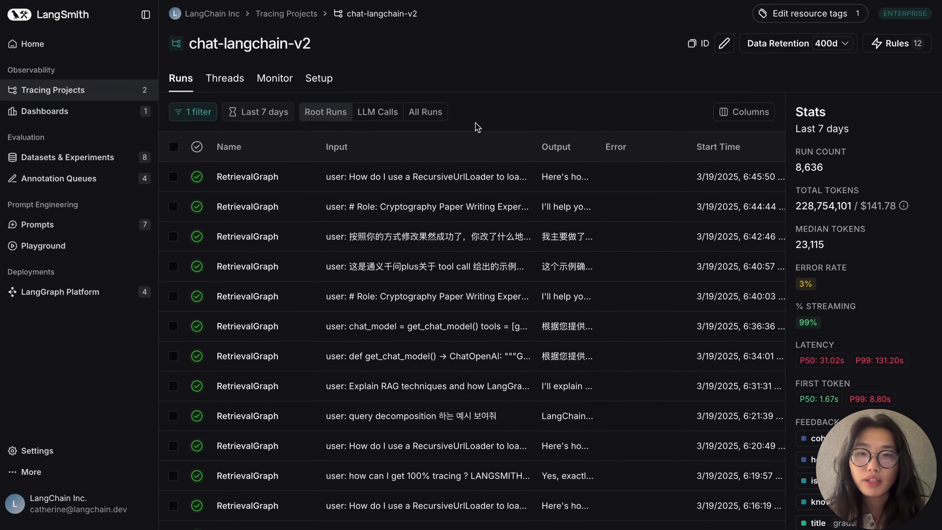
left_click(466, 176)
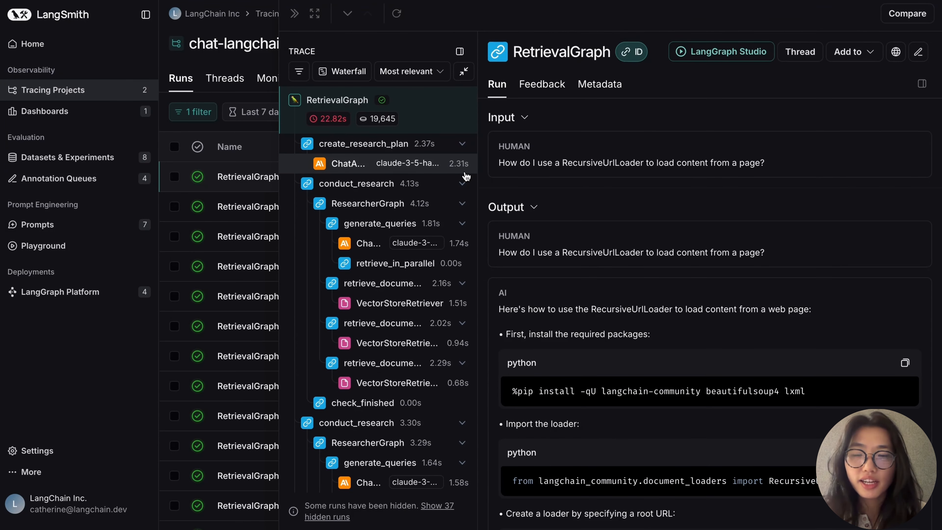
scroll(632, 297, "down", 1)
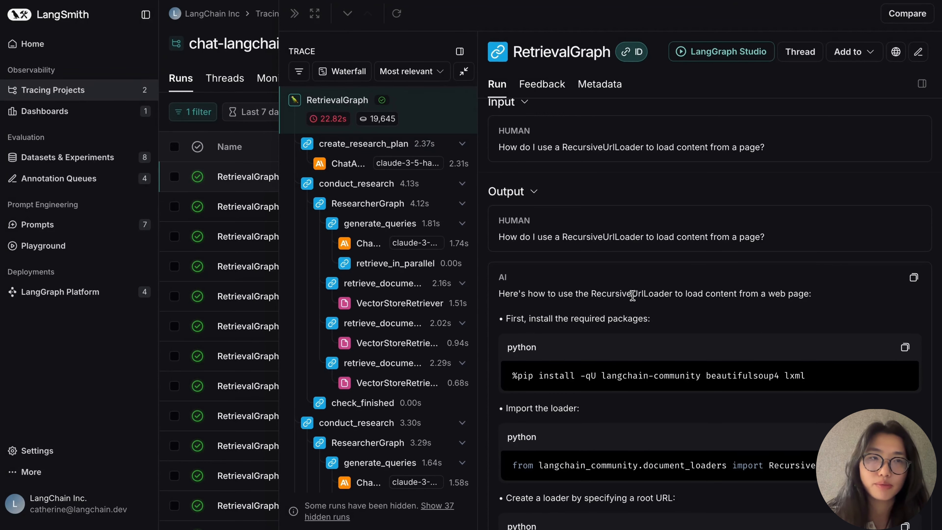
Step: Start adding the open RetrievalGraph run as a dataset example, choosing Chat-LangChain-Traces-Dataset as the target dataset
left_click(868, 55)
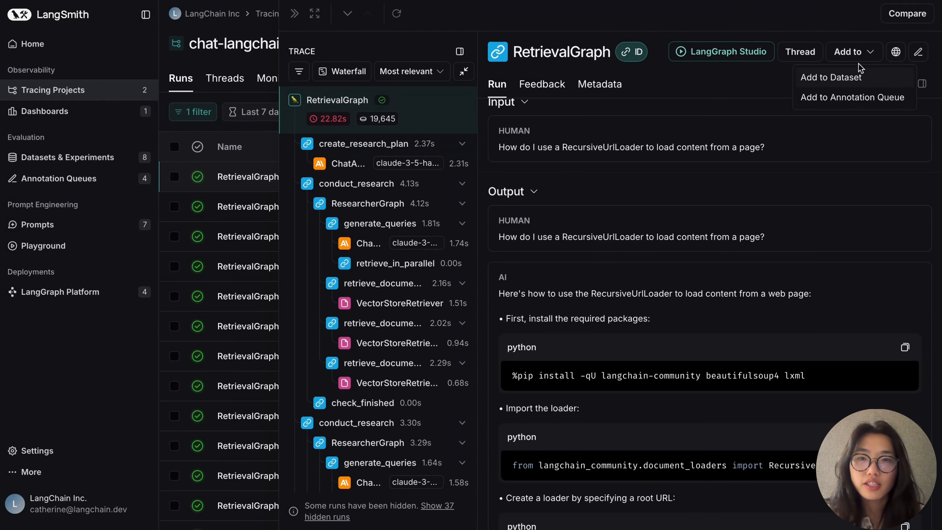
left_click(855, 77)
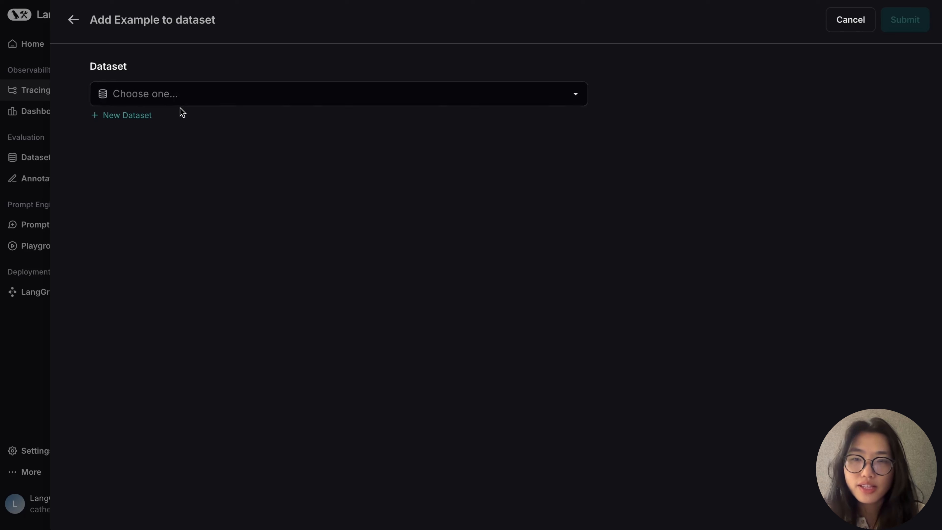
left_click(177, 100)
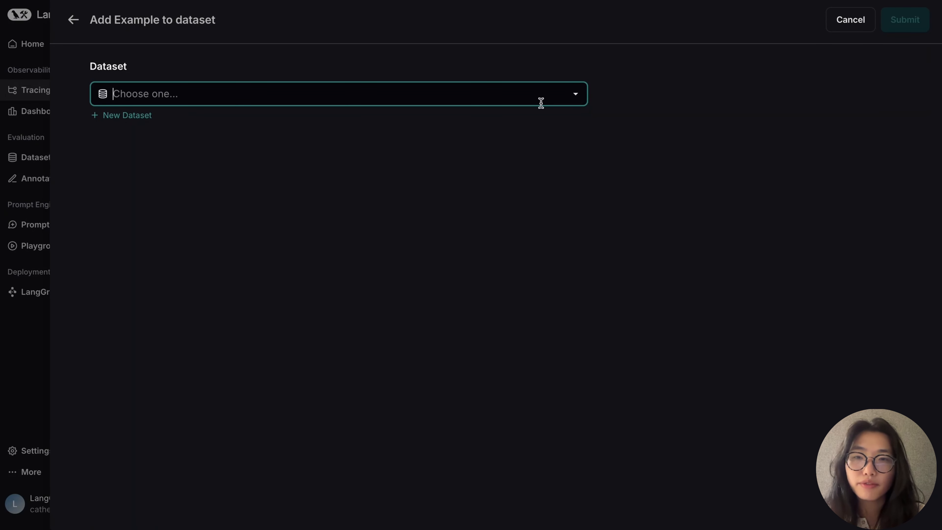
left_click(577, 96)
scroll(452, 219, "down", 2)
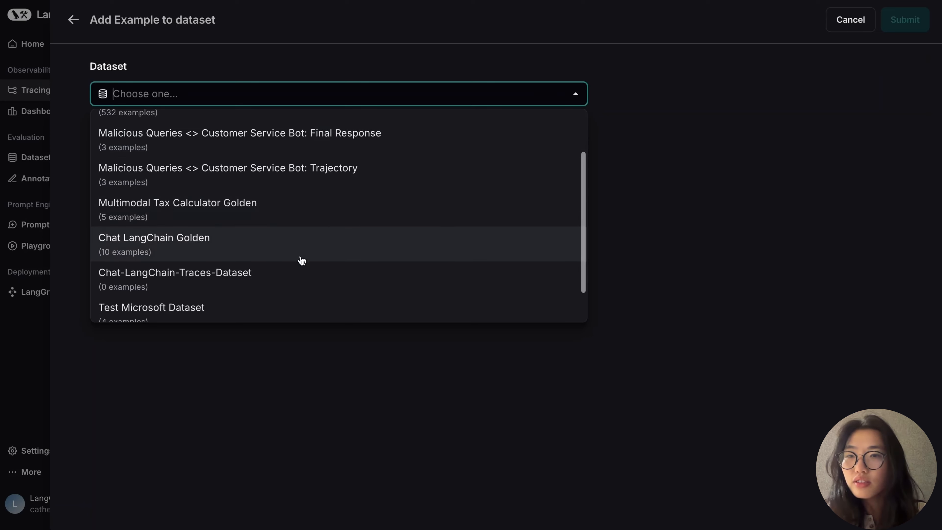
left_click(192, 273)
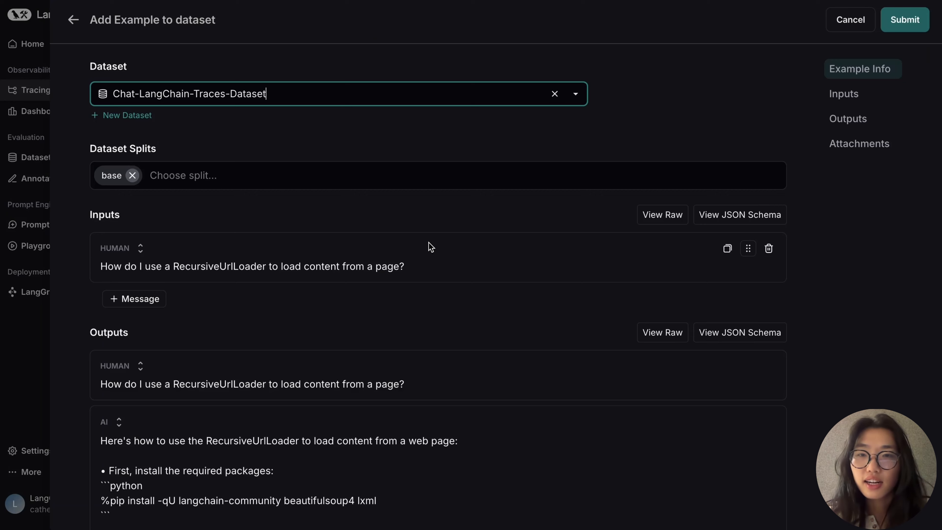
Step: Review the new example's inputs and outputs, including the AI answer, and submit it to the dataset
scroll(428, 243, "down", 1)
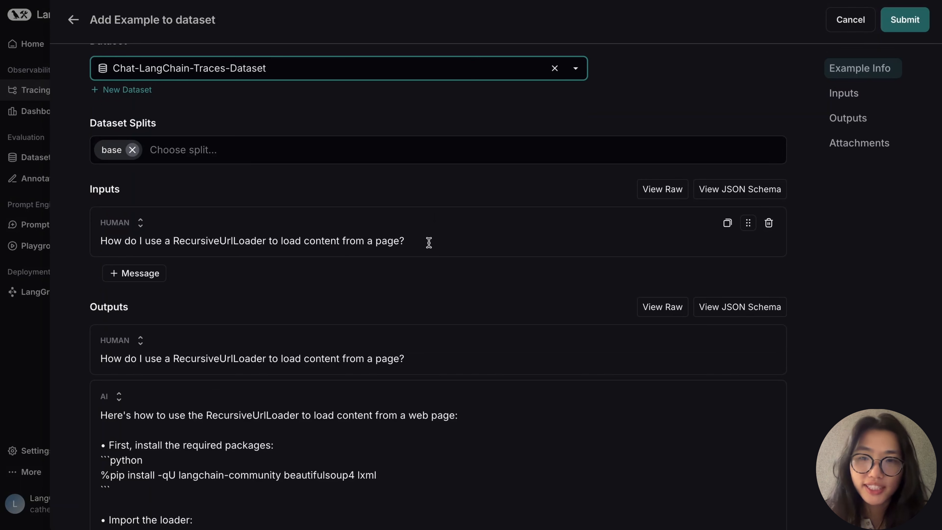
scroll(474, 282, "down", 1)
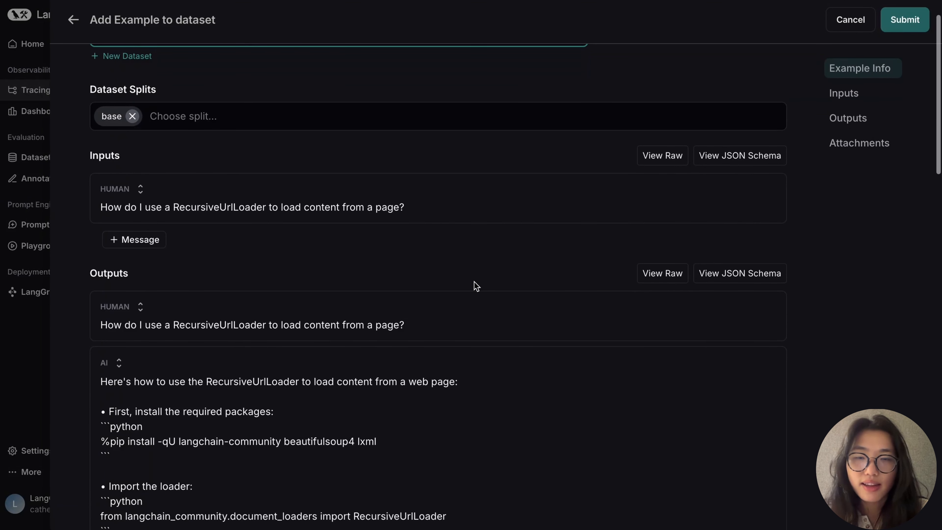
scroll(459, 365, "down", 2)
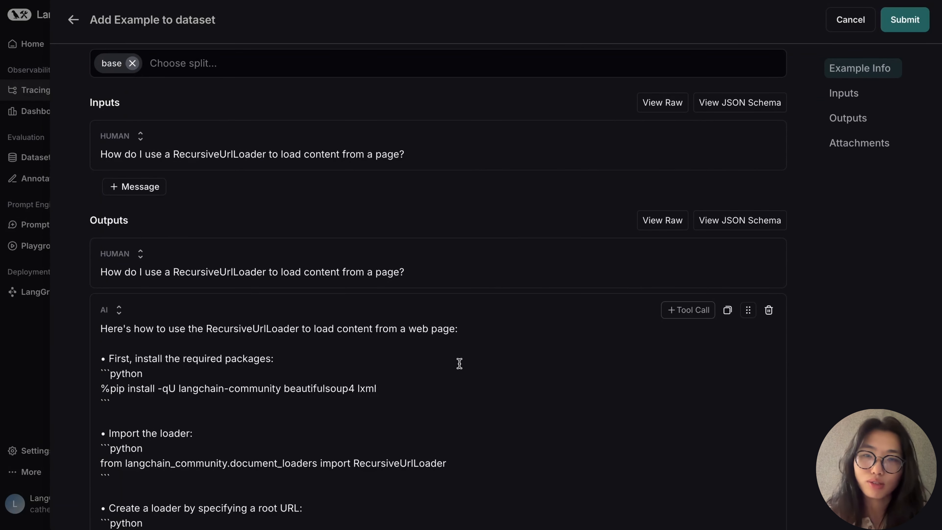
scroll(464, 383, "down", 3)
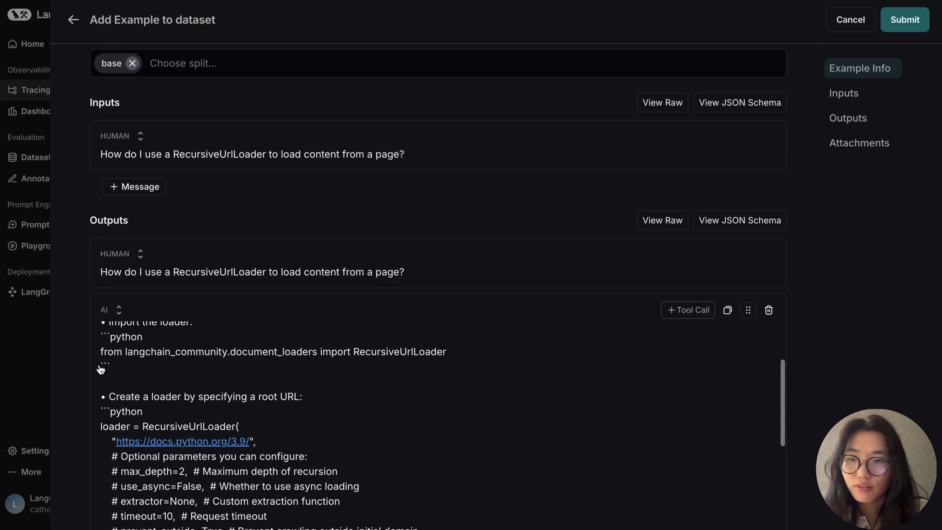
scroll(120, 363, "up", 1)
triple_click(126, 424)
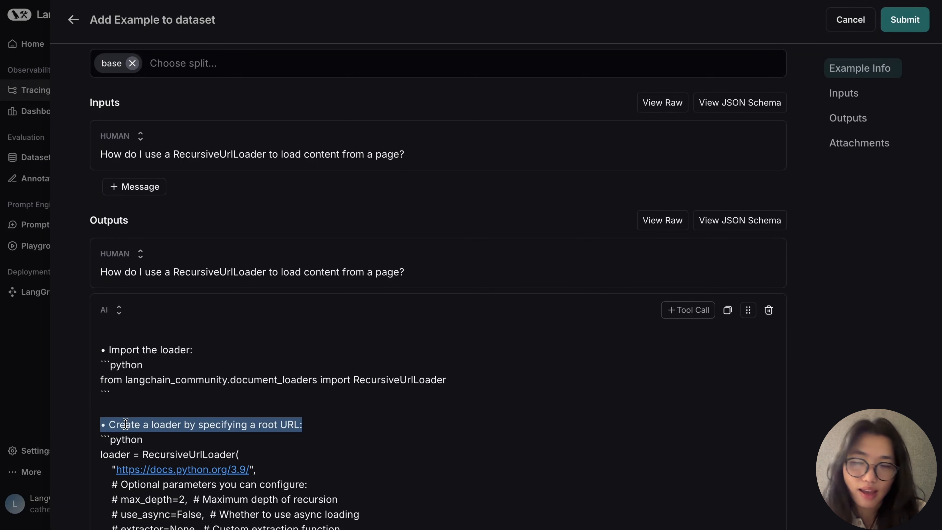
left_click(144, 402)
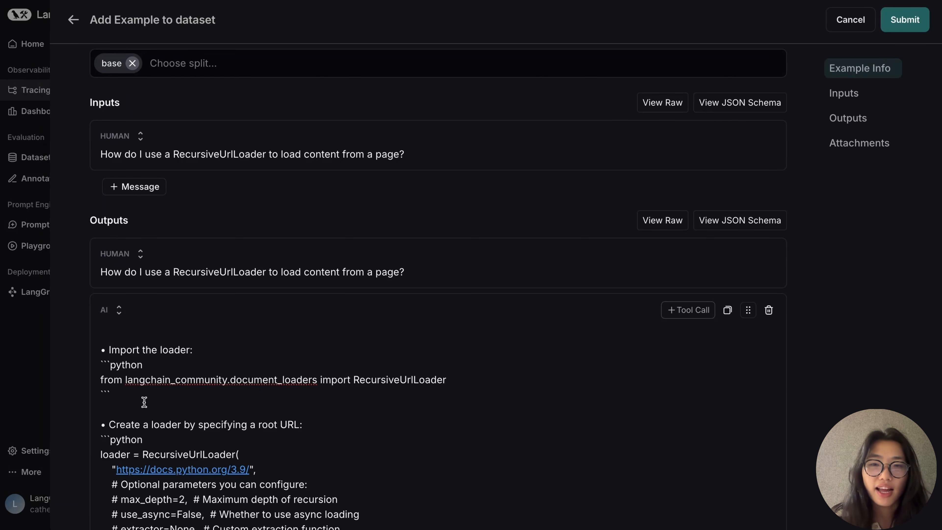
left_click(905, 20)
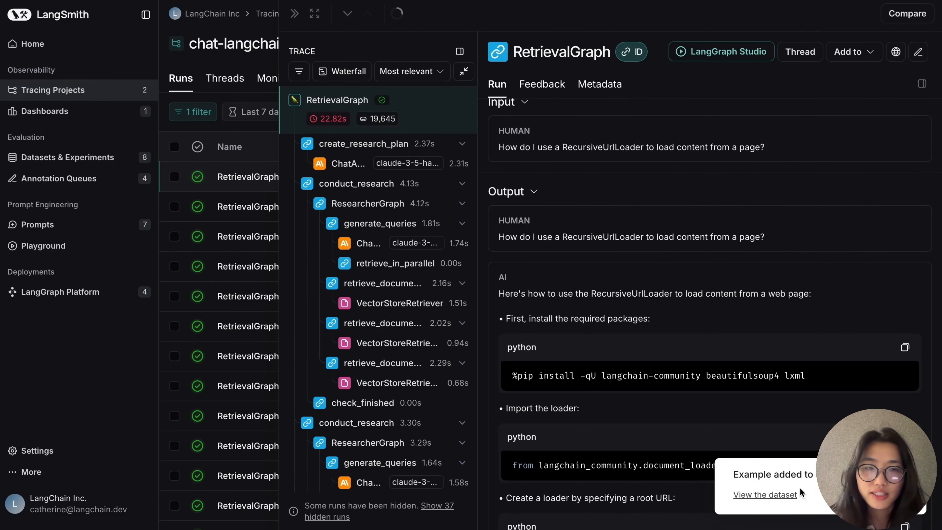
Step: View the added example in Chat-LangChain-Traces-Dataset, look through its edit form, and leave the form without changing anything
left_click(776, 497)
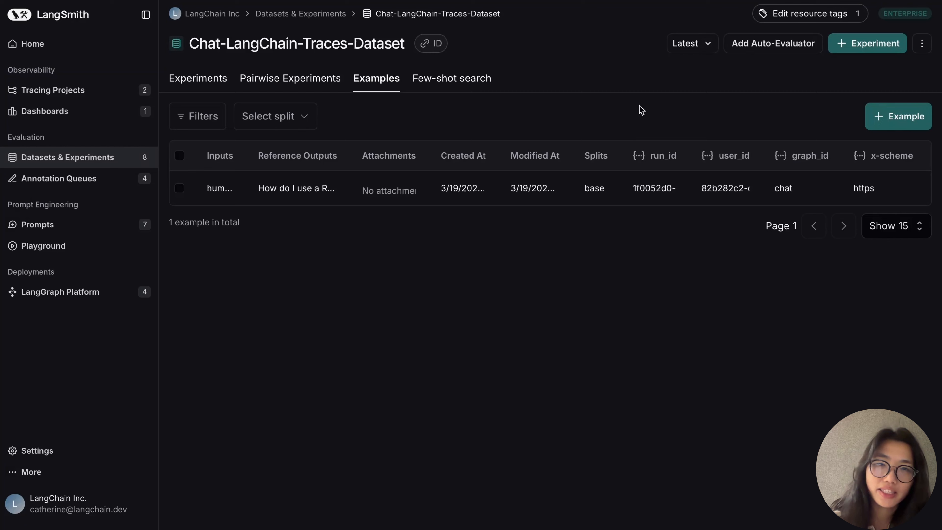
left_click(227, 191)
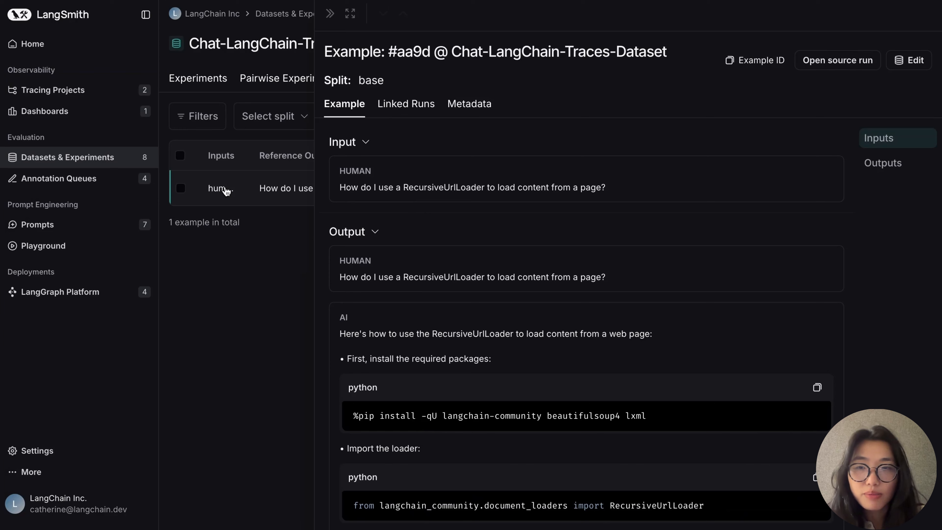
left_click(911, 56)
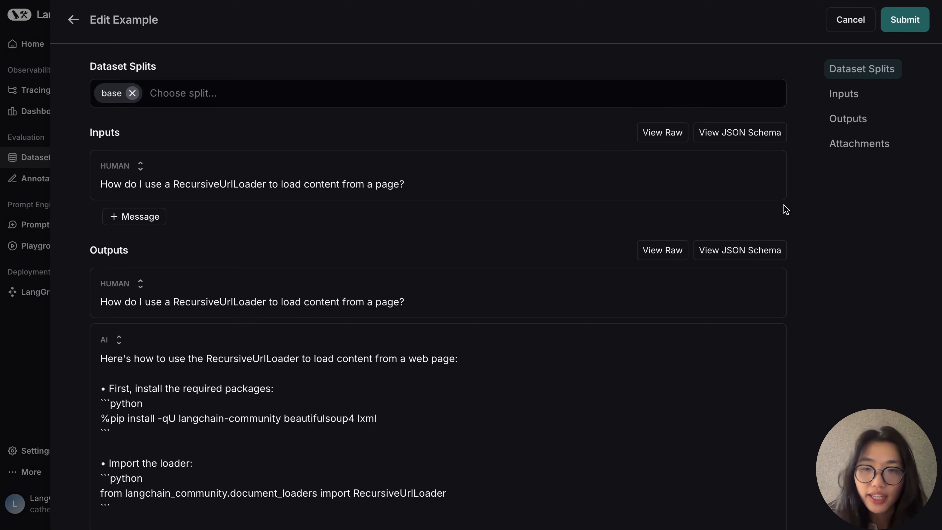
scroll(721, 373, "down", 3)
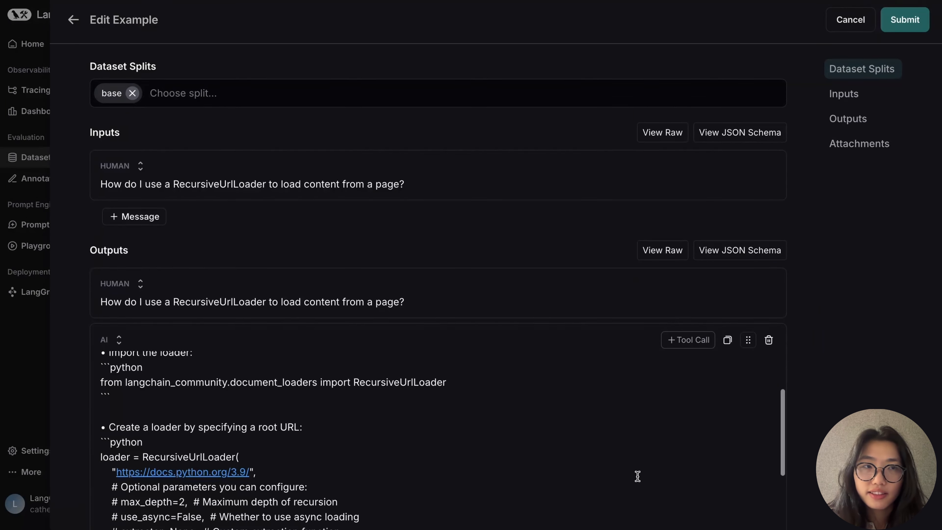
left_click(74, 23)
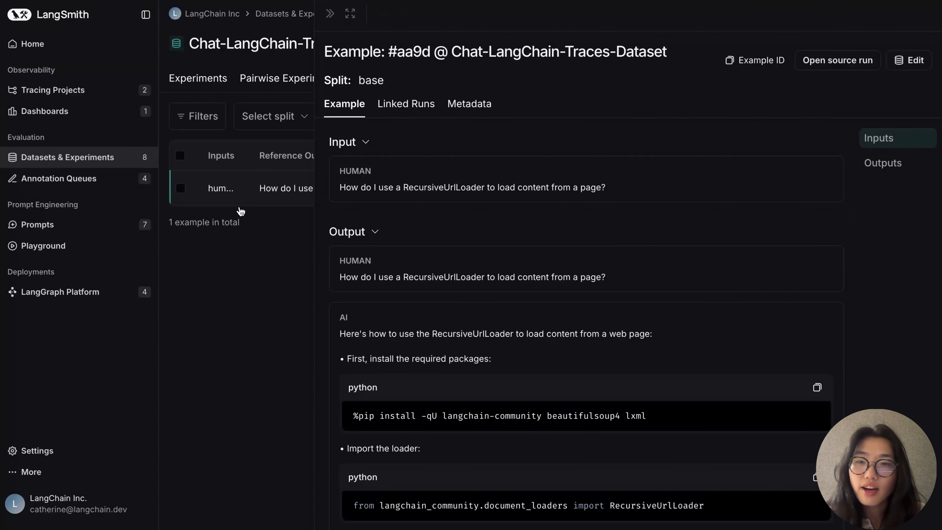
Step: Return to the chat-langchain-v2 tracing project and look through its list of runs
left_click(108, 90)
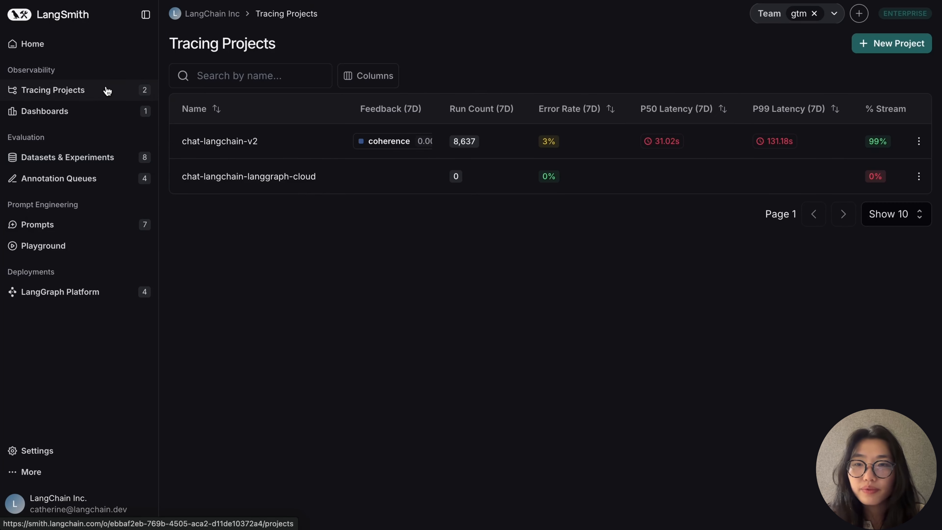
left_click(283, 155)
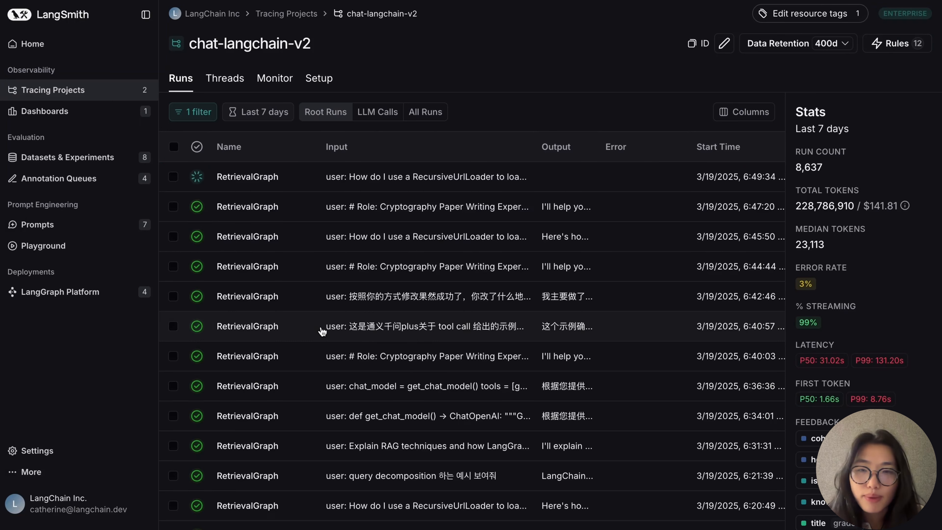
scroll(429, 325, "down", 2)
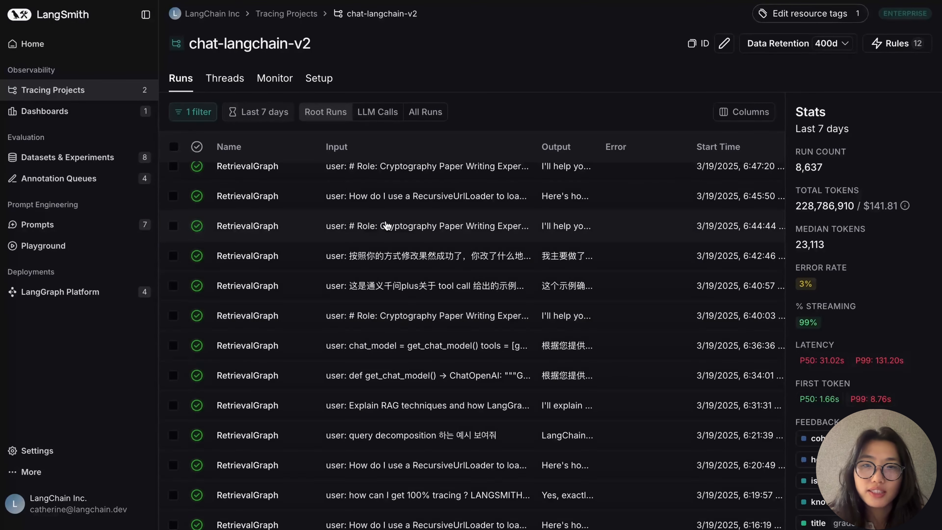
scroll(387, 228, "up", 2)
Step: Select three completed RetrievalGraph runs individually, and extend the selection to all visible runs in the table
left_click(174, 208)
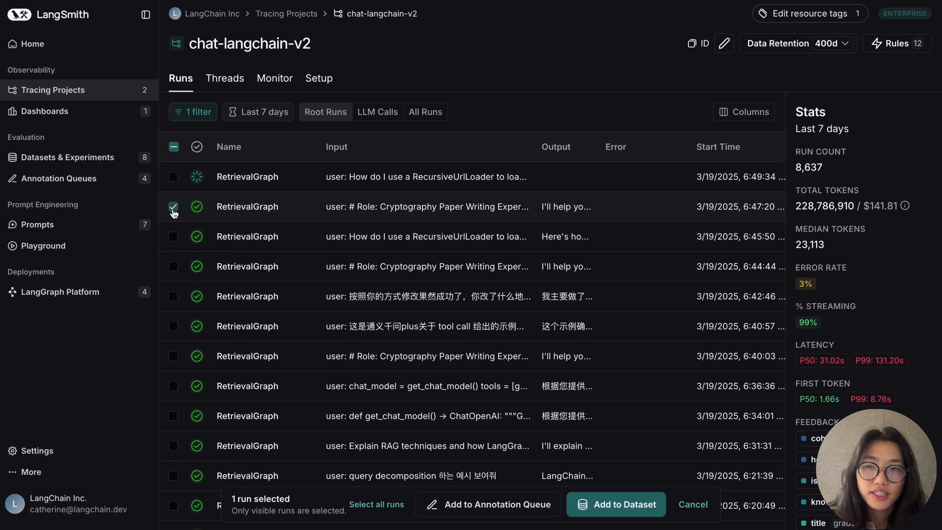
left_click(173, 236)
left_click(173, 267)
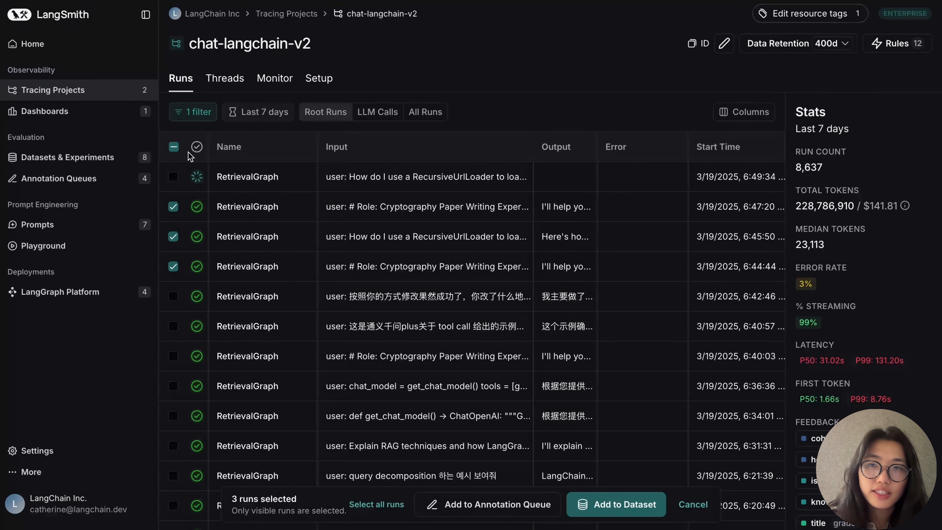
left_click(174, 148)
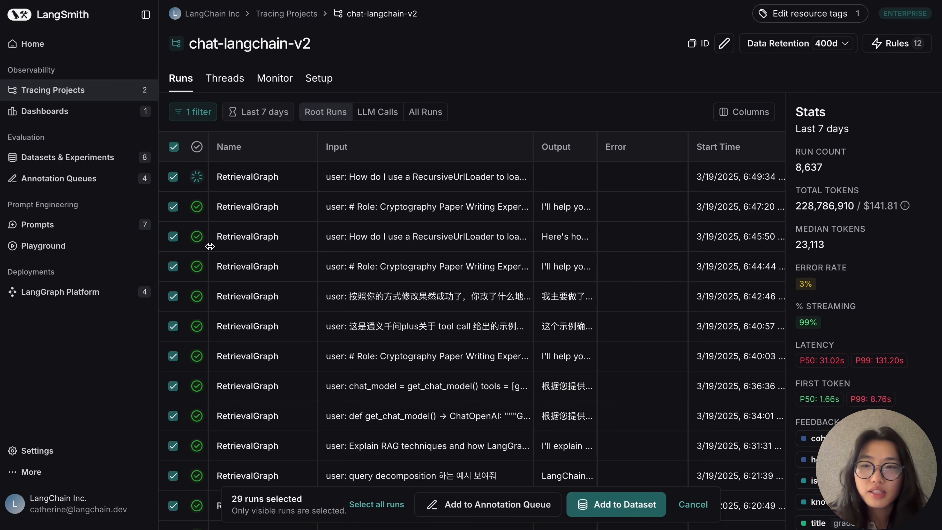
Step: Add all the selected runs to the chat-langchain-trace-queue annotation queue
scroll(210, 246, "down", 1)
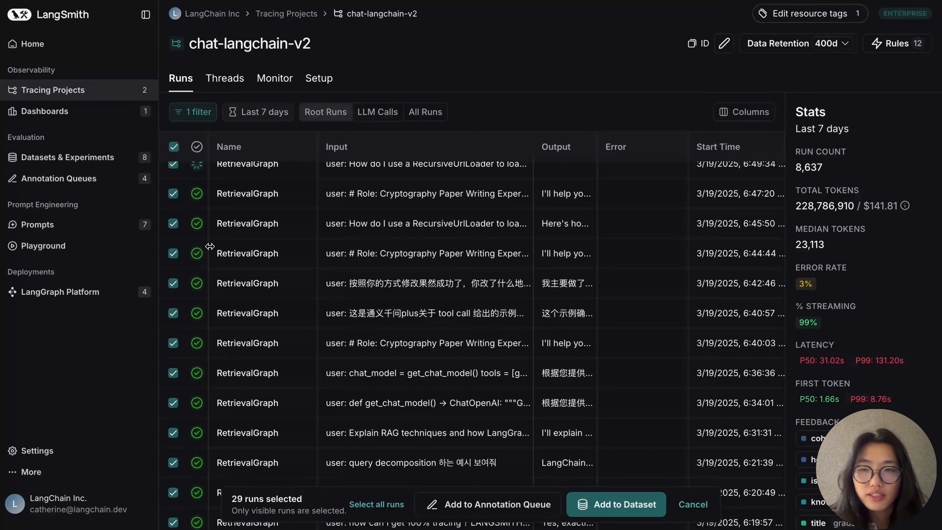
scroll(311, 274, "up", 1)
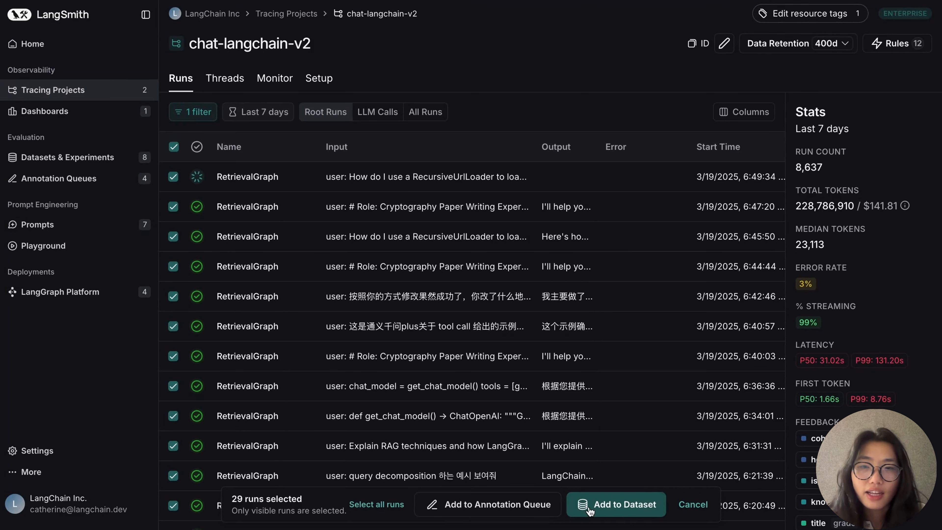
left_click(537, 505)
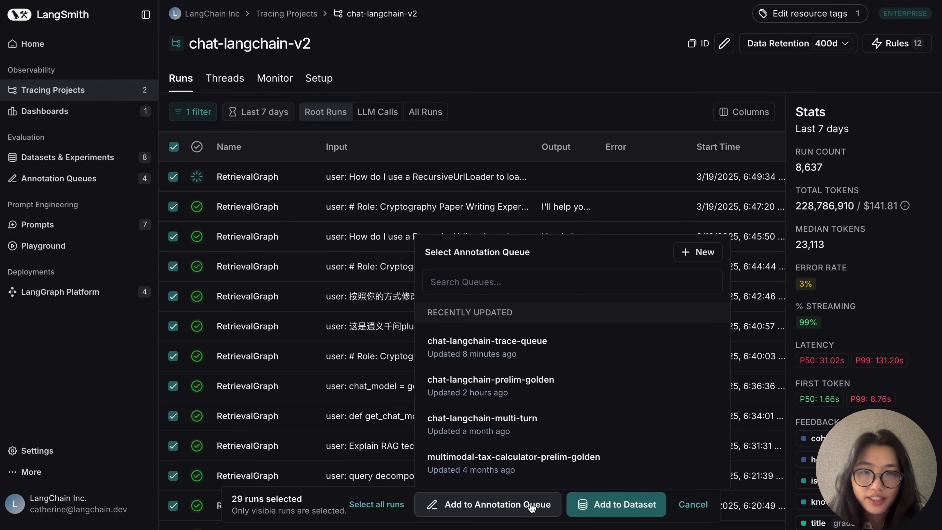
left_click(557, 347)
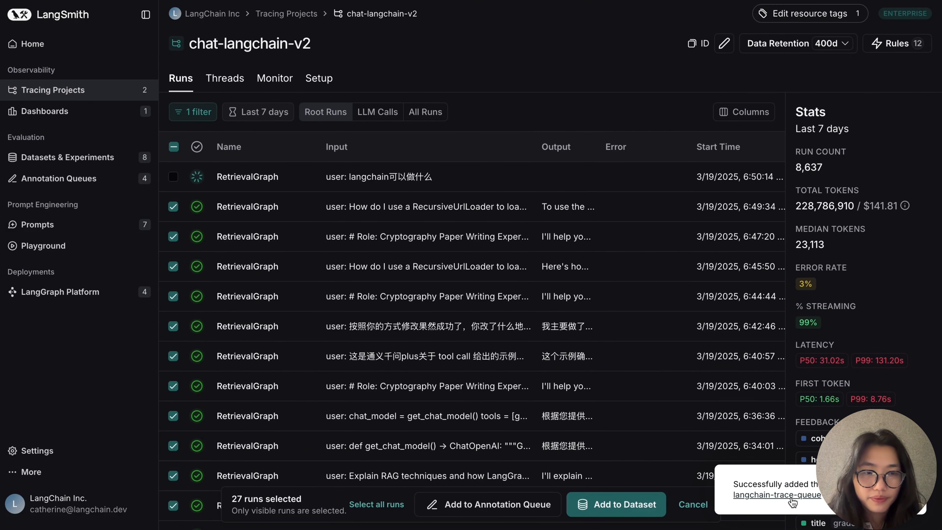
Step: Open chat-langchain-trace-queue and examine the first queued run's input and AI output, placing the cursor in the output text
left_click(790, 496)
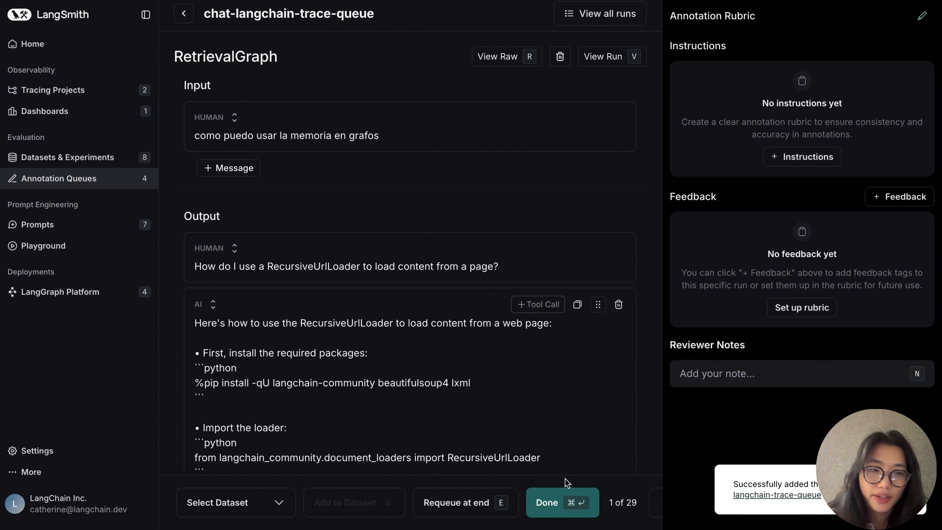
scroll(472, 240, "down", 1)
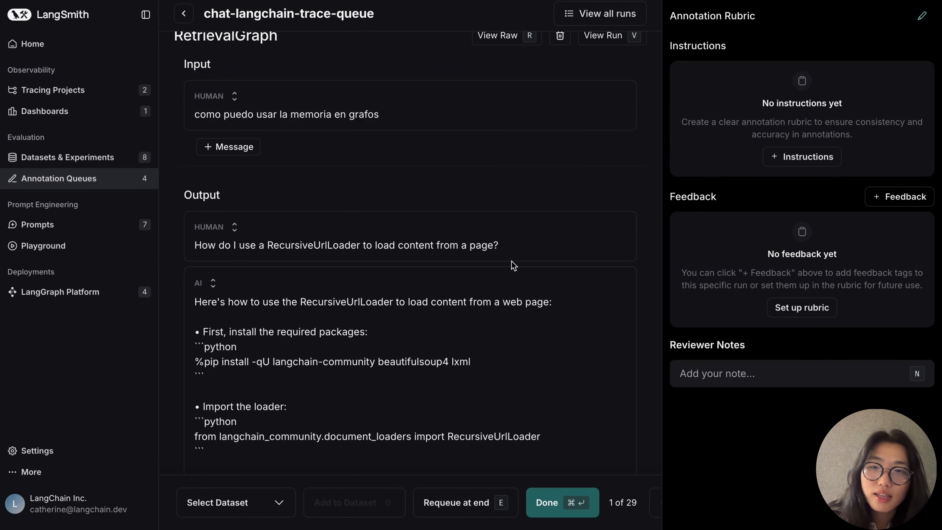
scroll(454, 326, "up", 1)
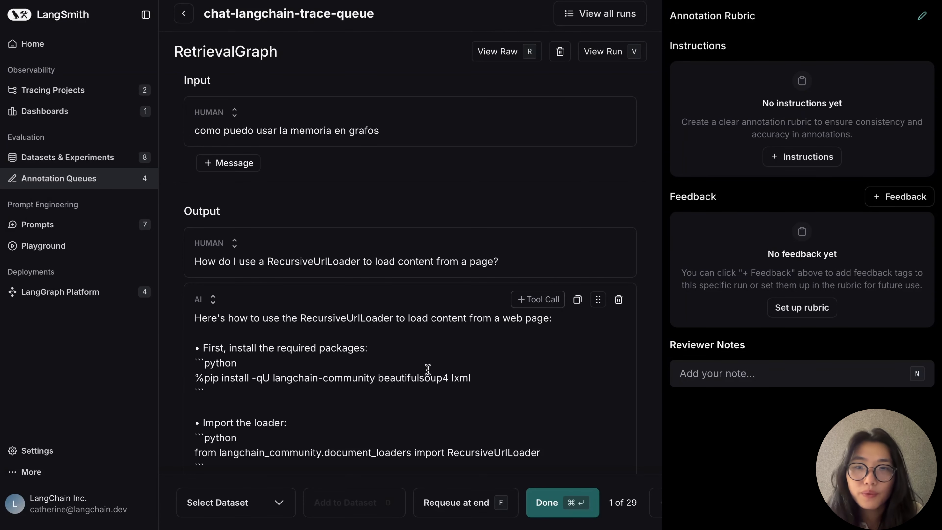
scroll(430, 380, "down", 1)
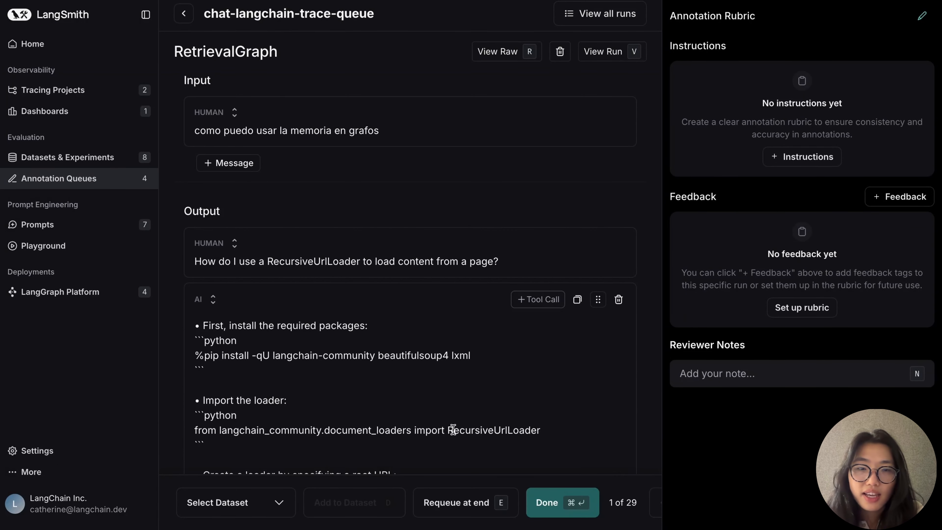
left_click(412, 418)
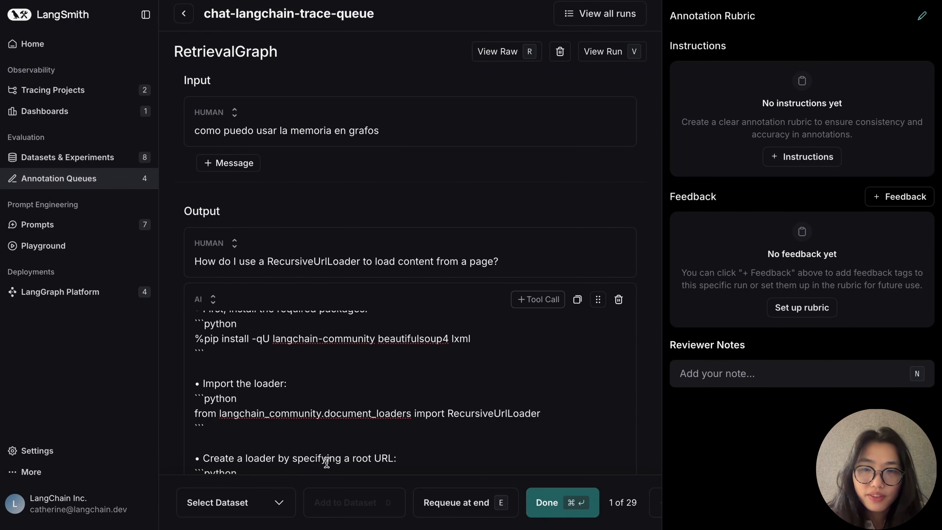
Step: Add the first queued run to Chat-LangChain-Traces-Dataset and mark the run as done
left_click(274, 502)
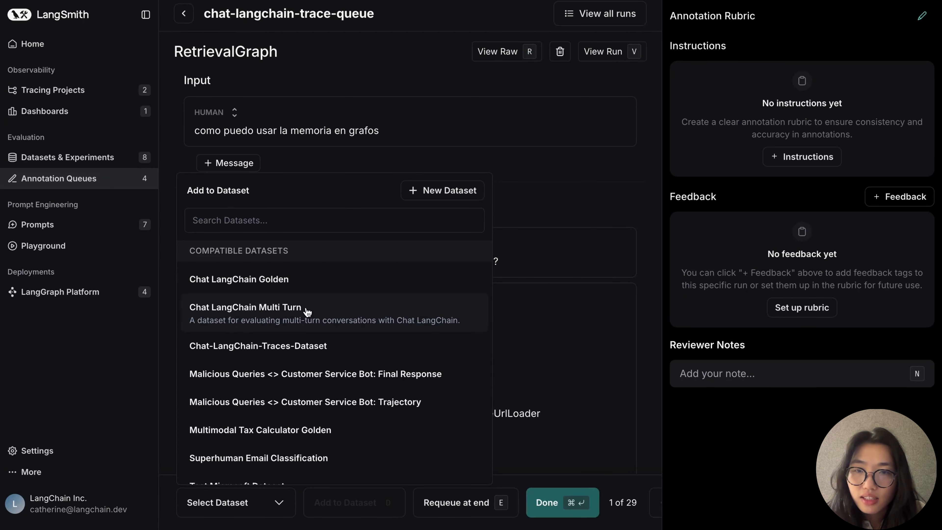
left_click(307, 352)
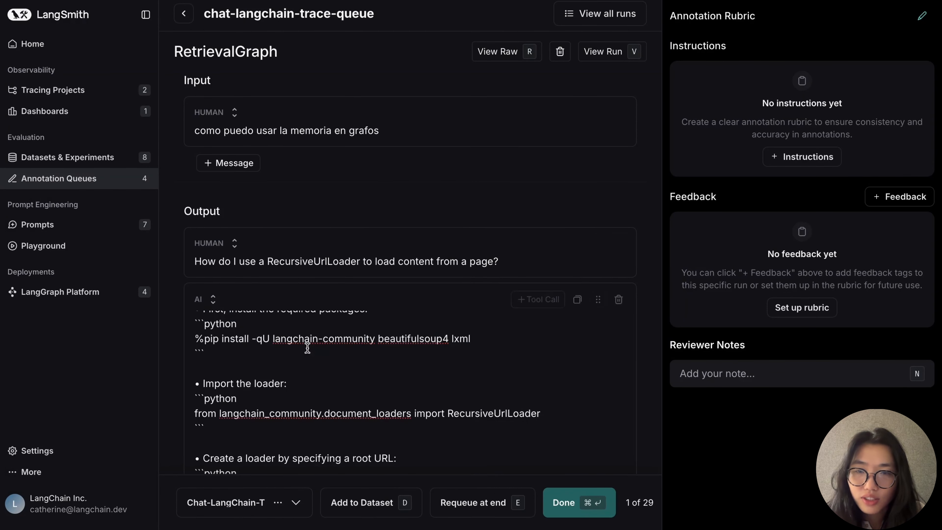
scroll(396, 391, "down", 1)
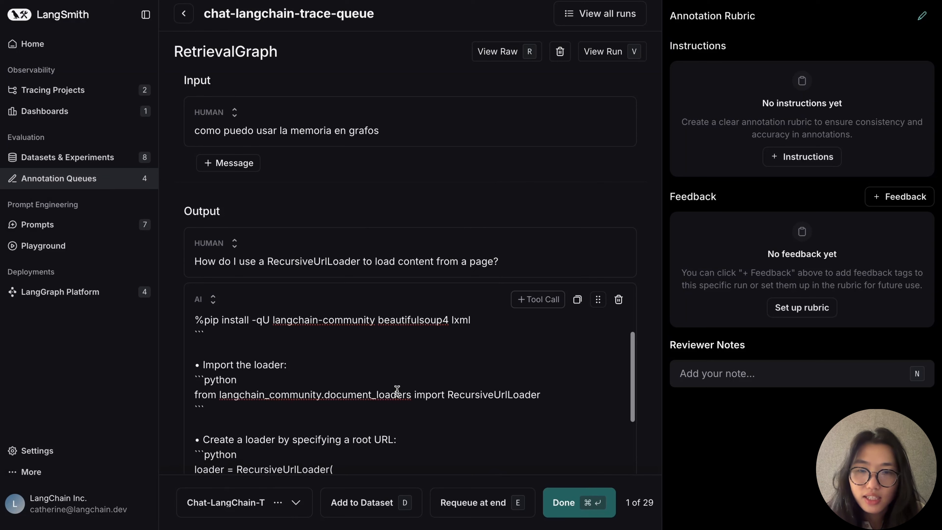
left_click(389, 505)
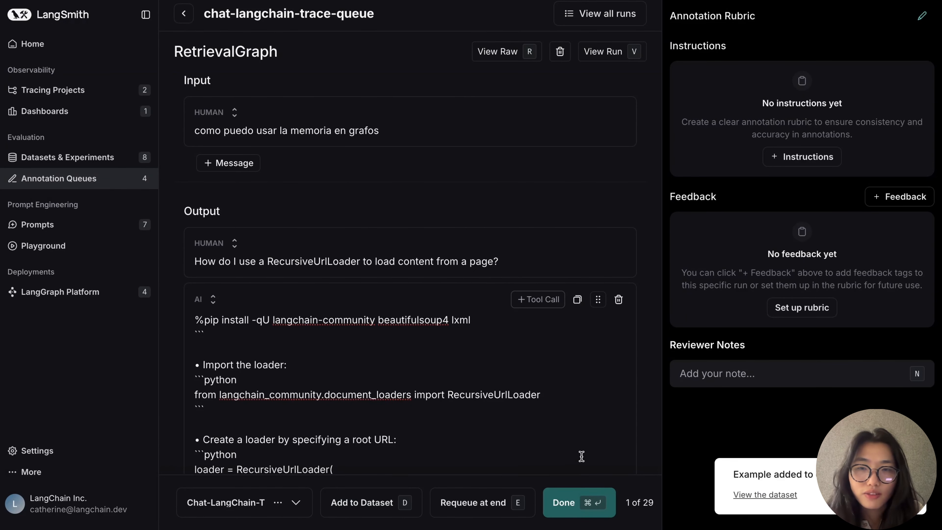
left_click(591, 503)
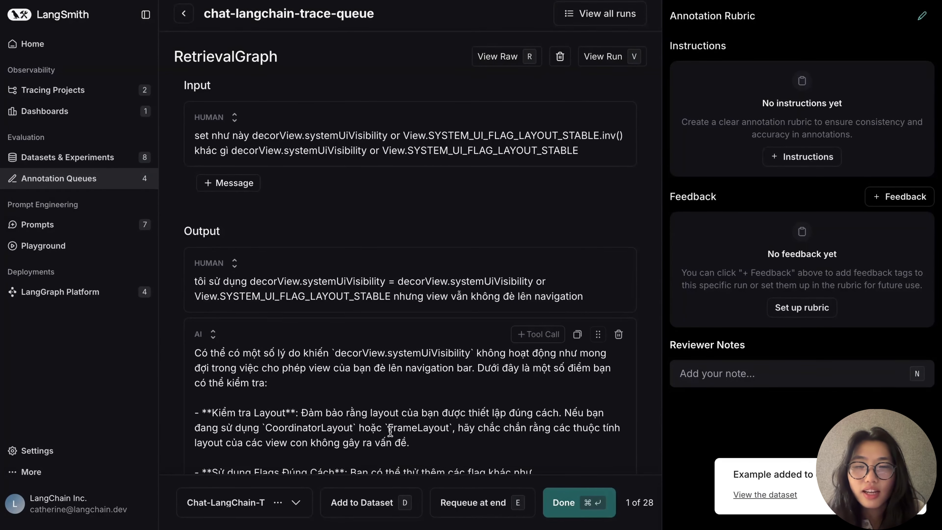
Step: Add the next queued run to the same dataset, marking it done, and open the dataset's examples
left_click(387, 501)
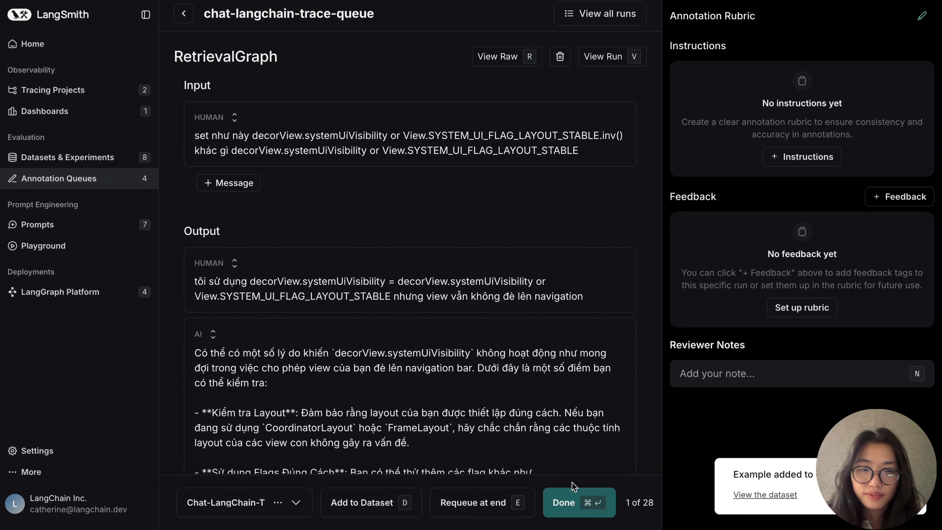
left_click(573, 503)
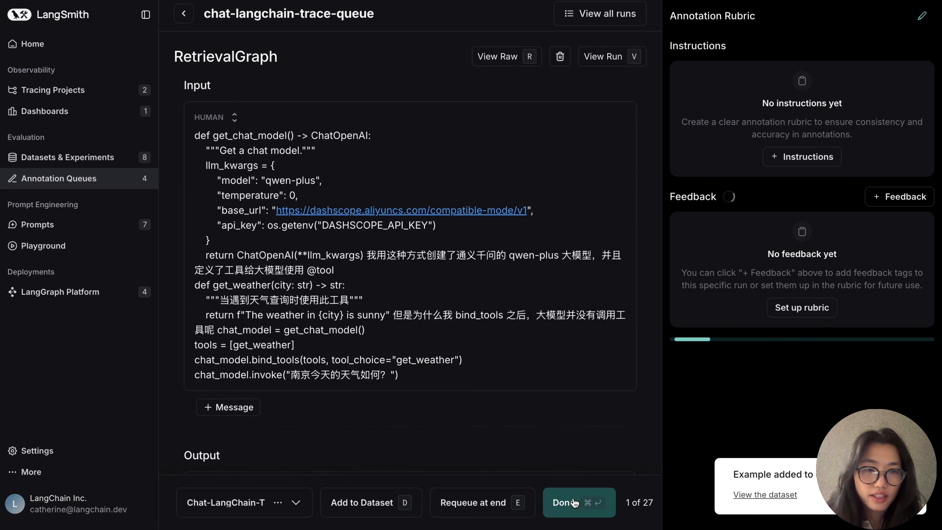
left_click(762, 495)
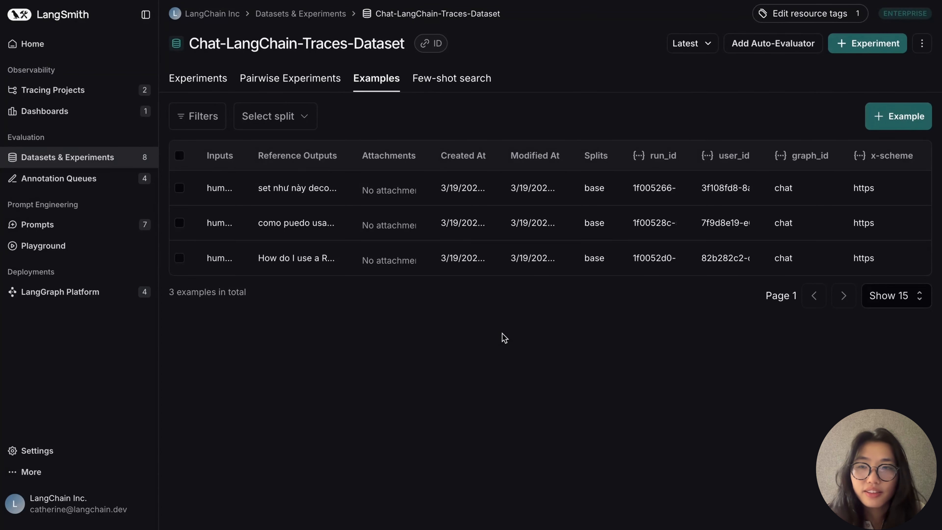
Step: Return to the chat-langchain-v2 tracing project and start a new automation rule
left_click(136, 93)
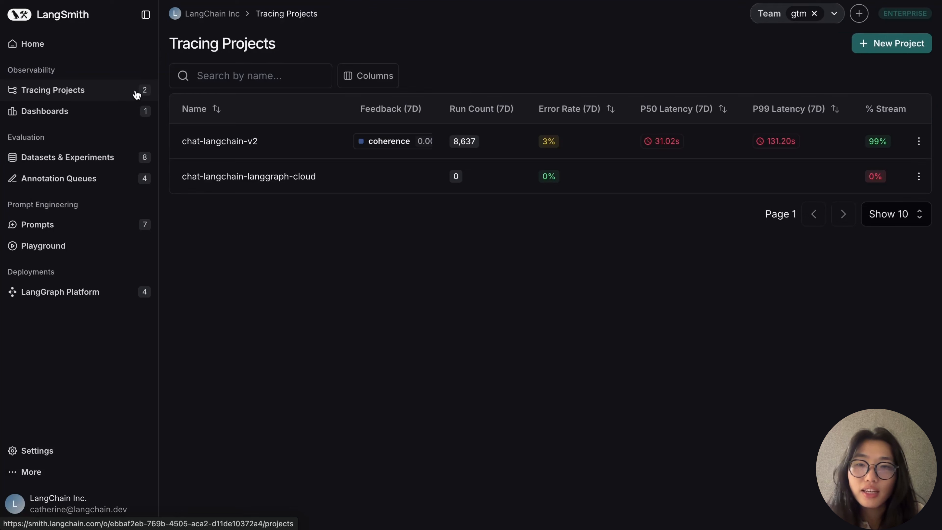
left_click(310, 151)
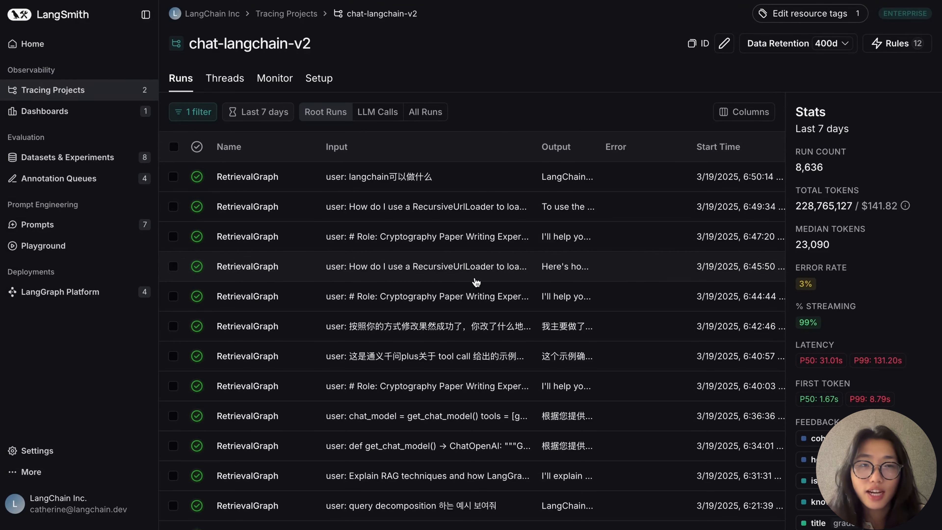
left_click(896, 47)
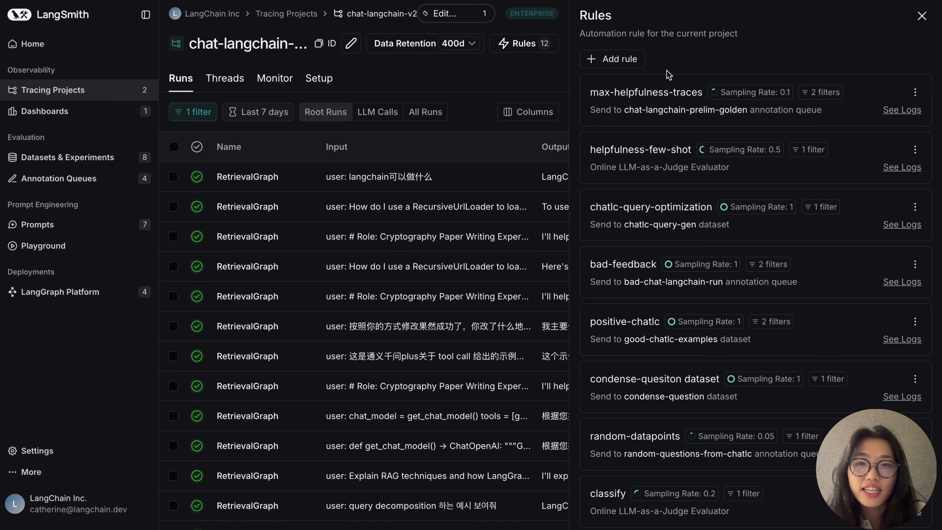
left_click(630, 63)
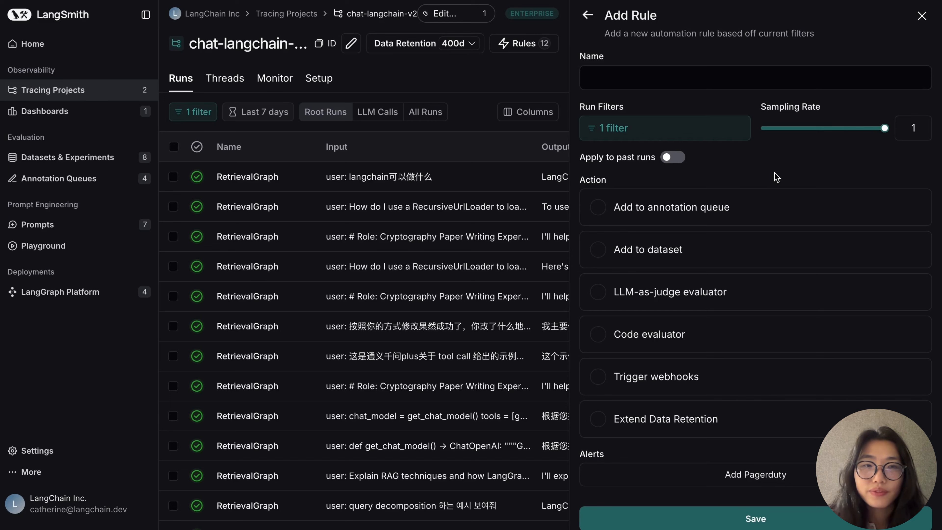
Step: Check the new rule's run filters and set its sampling rate to 0.1
left_click(684, 127)
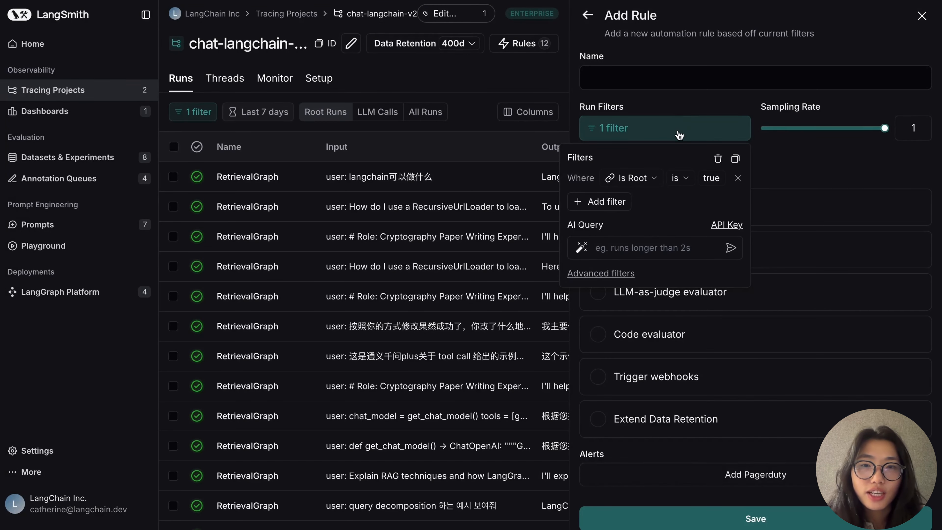
left_click(884, 128)
left_click_drag(885, 128, 774, 134)
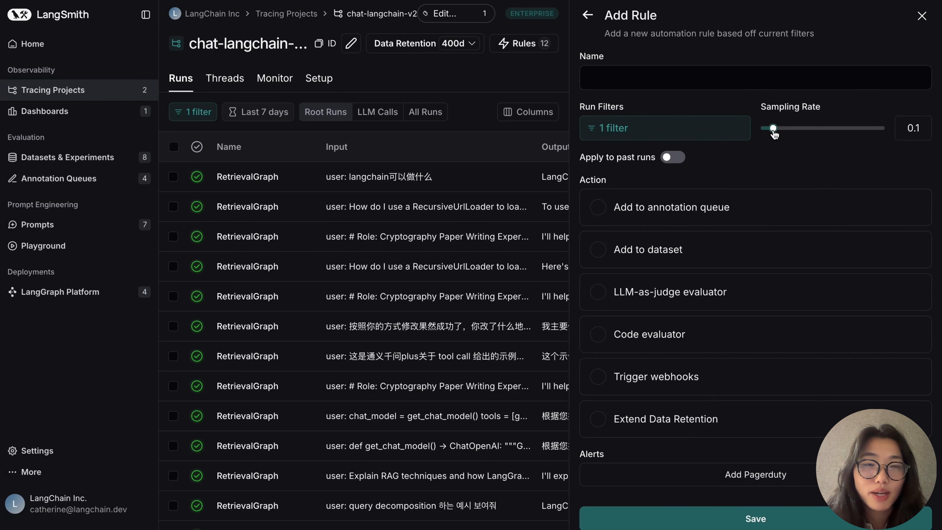
Step: Set the rule's action to add runs to the chat-langchain-trace-queue annotation queue
scroll(744, 209, "down", 1)
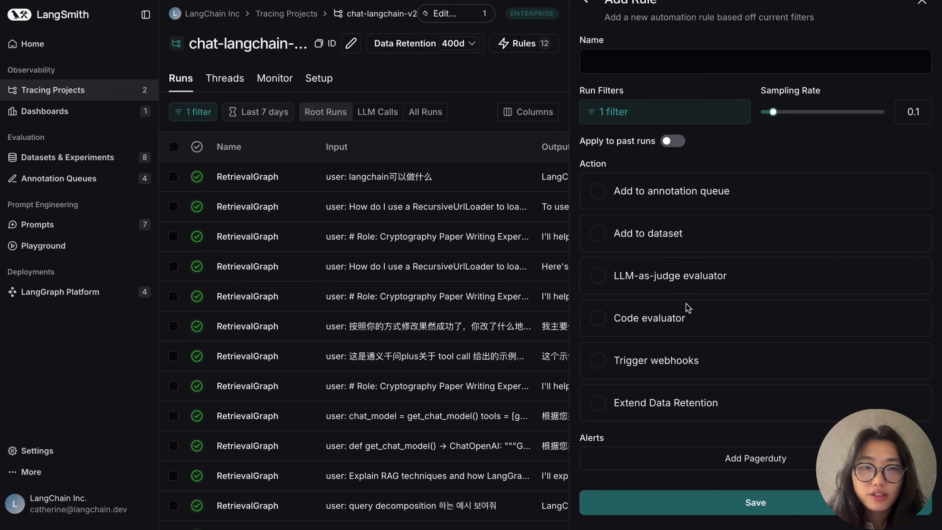
scroll(667, 398, "down", 1)
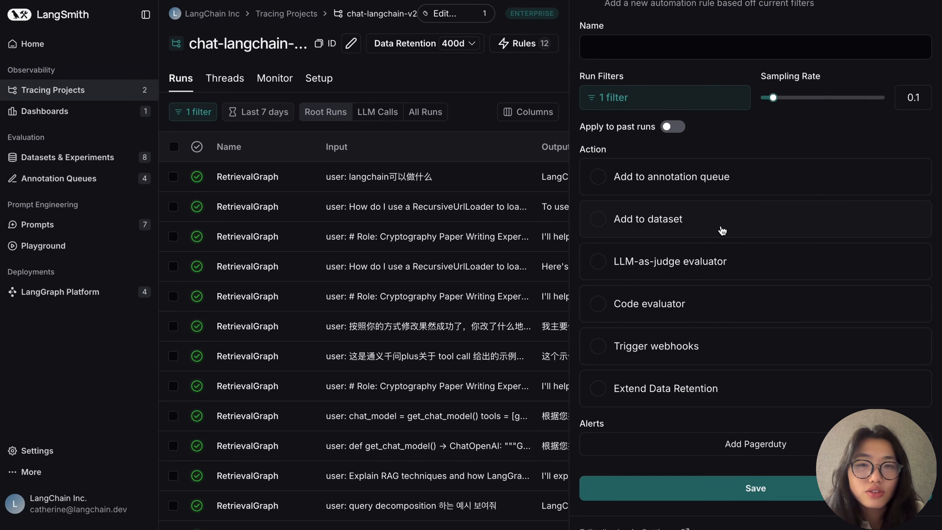
left_click(753, 184)
left_click(887, 182)
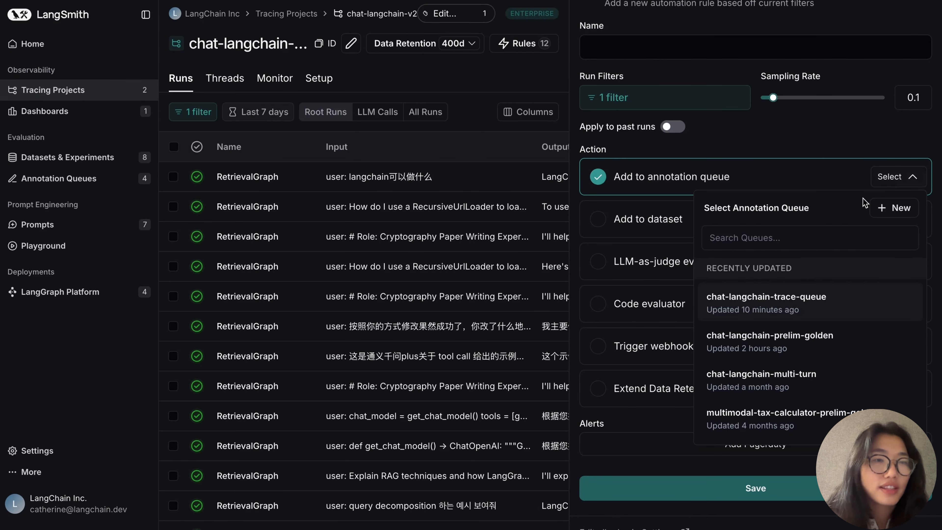
left_click(806, 303)
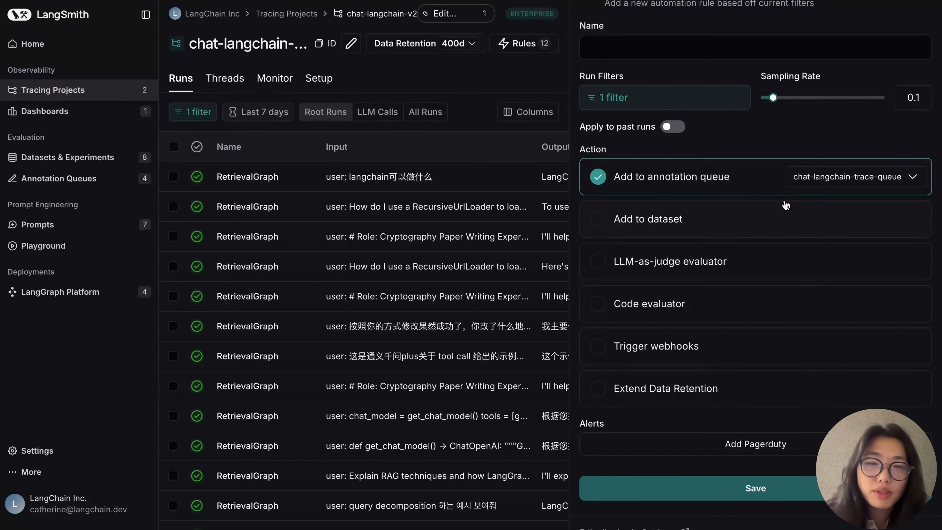
Step: Add a run filter for a helpfulness_few_shot feedback score of 0, and switch the rule's action to Add to dataset
left_click(679, 102)
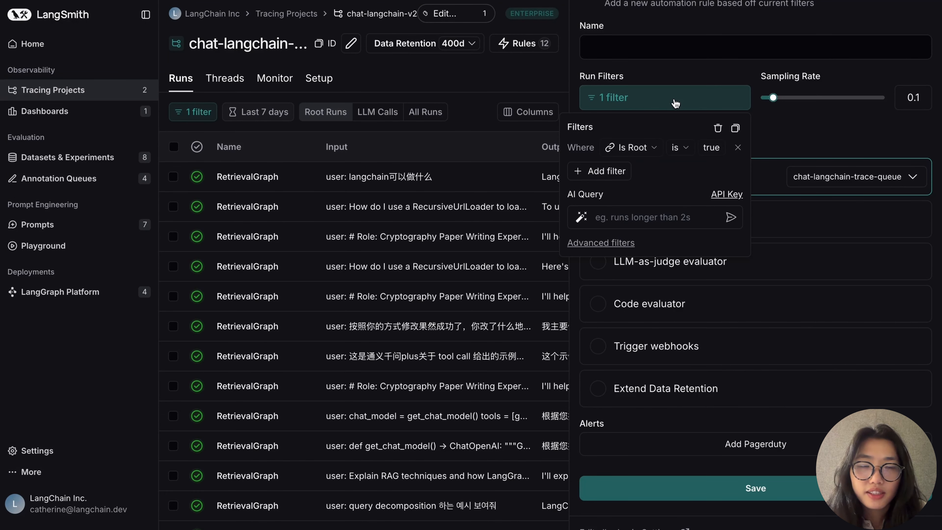
left_click(614, 172)
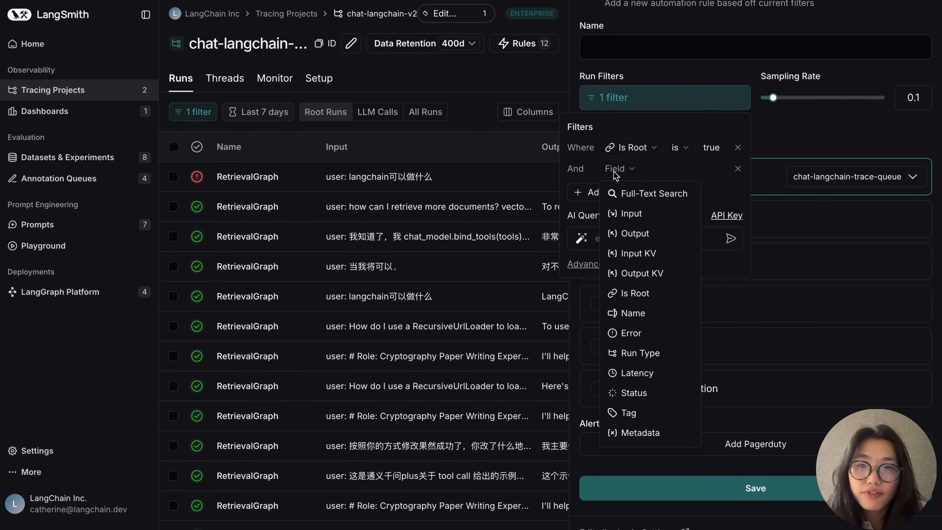
scroll(646, 371, "down", 2)
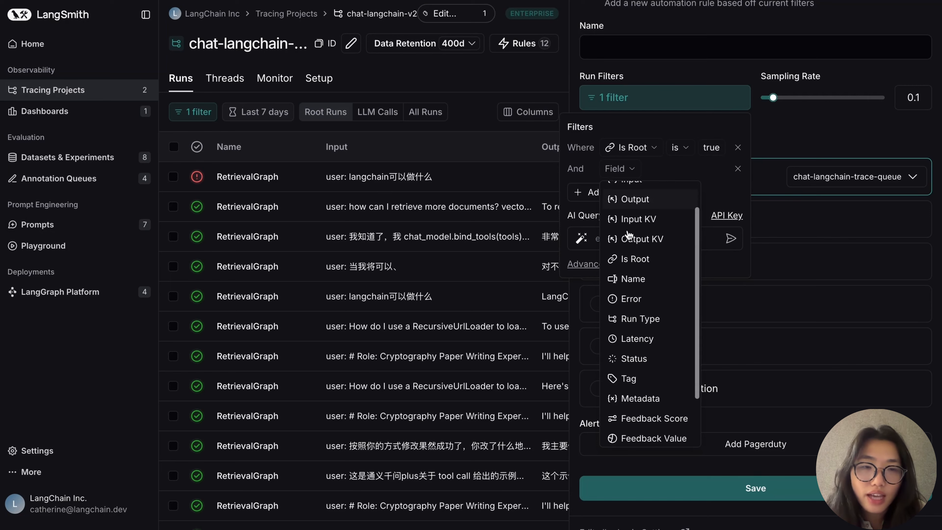
left_click(641, 418)
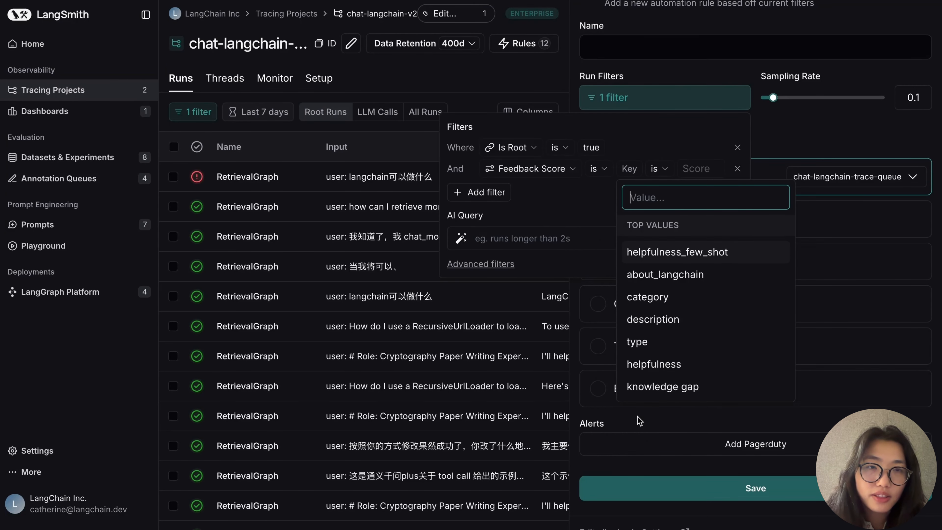
left_click(647, 252)
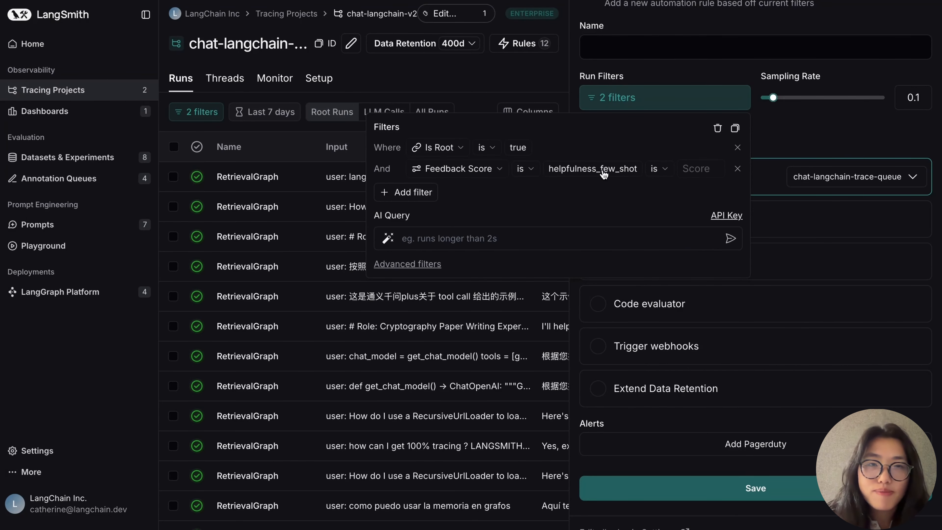
left_click(702, 168)
type("0")
left_click(678, 190)
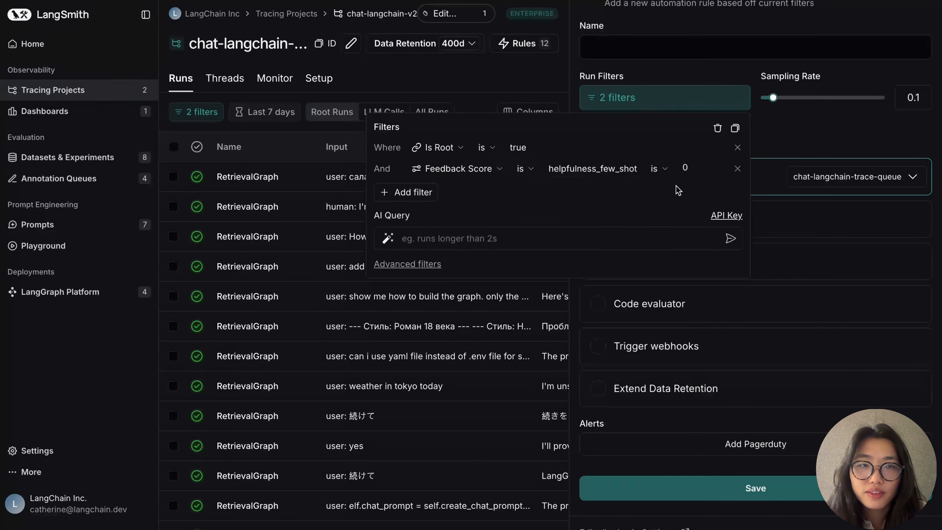
left_click(801, 219)
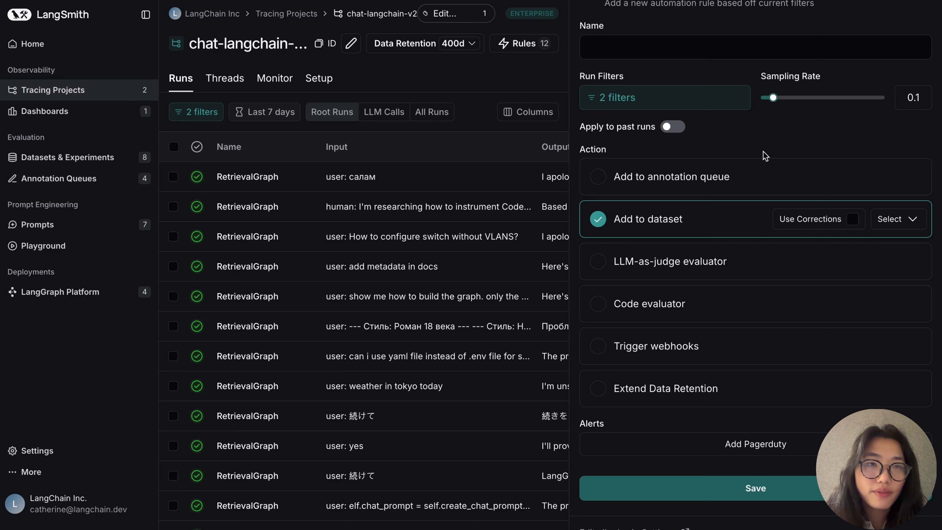
Step: Switch the rule's action to Add to annotation queue, and replace the feedback score filter with Status is error
left_click(743, 177)
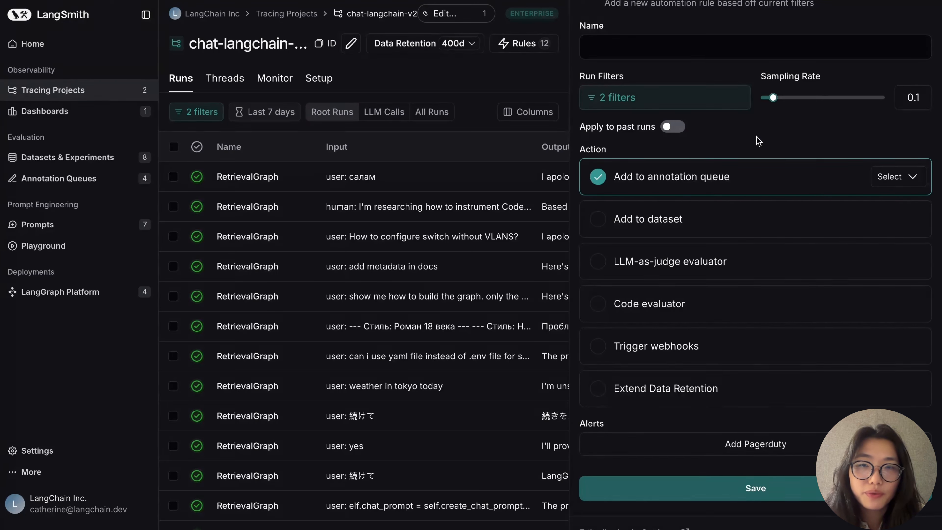
left_click(638, 102)
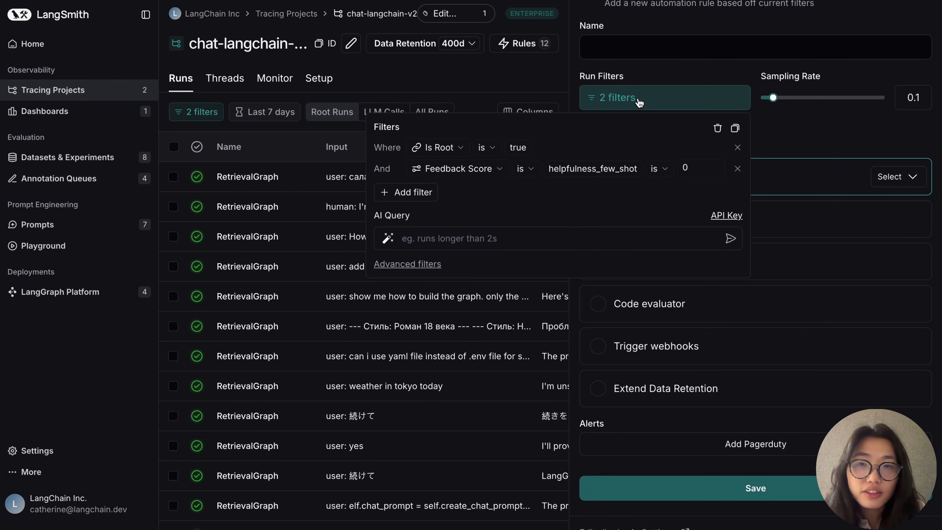
left_click(738, 169)
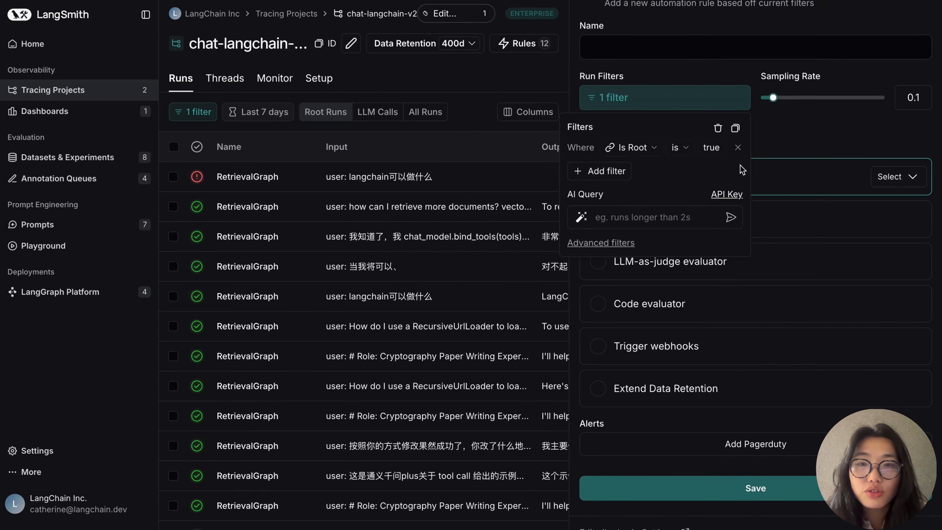
left_click(601, 173)
scroll(629, 305, "down", 1)
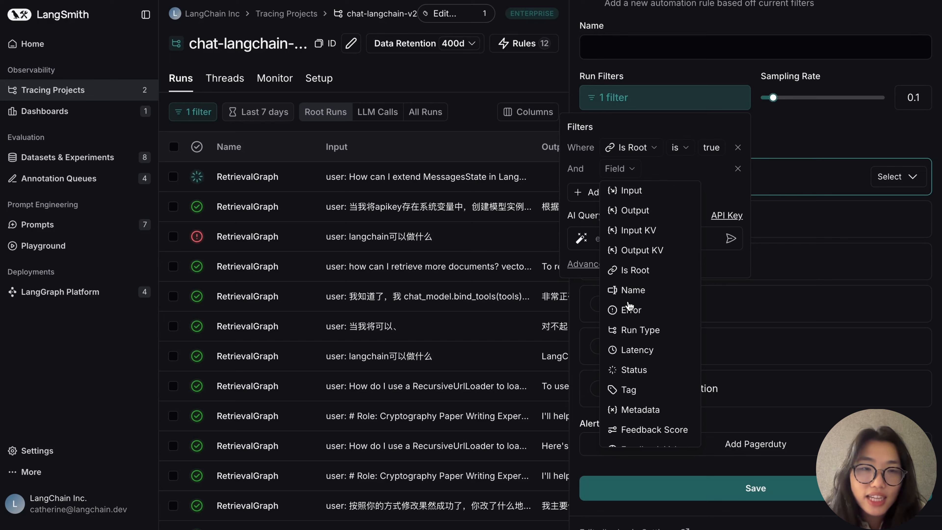
left_click(632, 370)
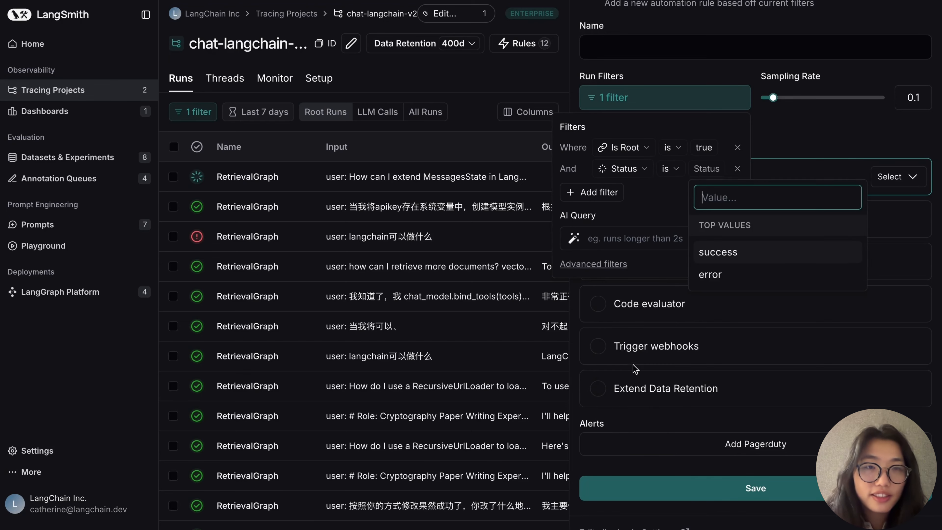
left_click(713, 274)
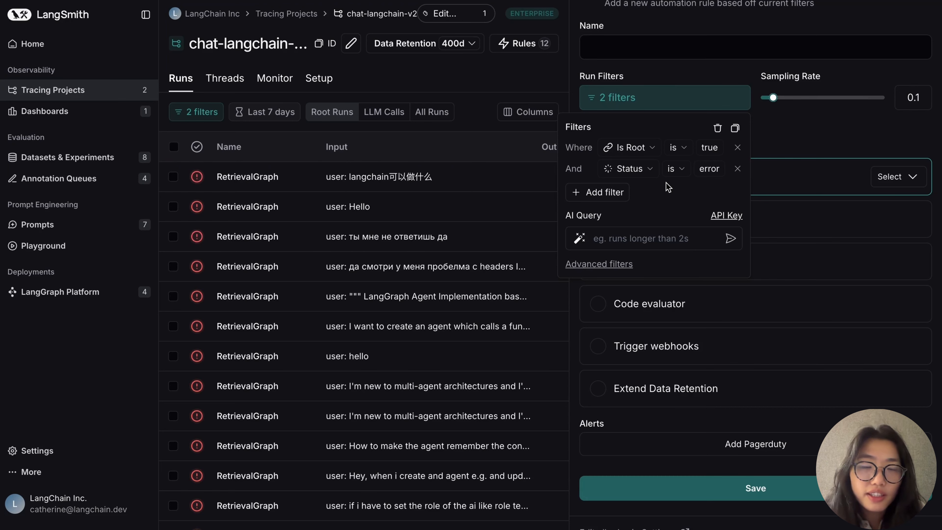
Step: Change the rule's status filter to Latency ≥ 0 s
left_click(639, 170)
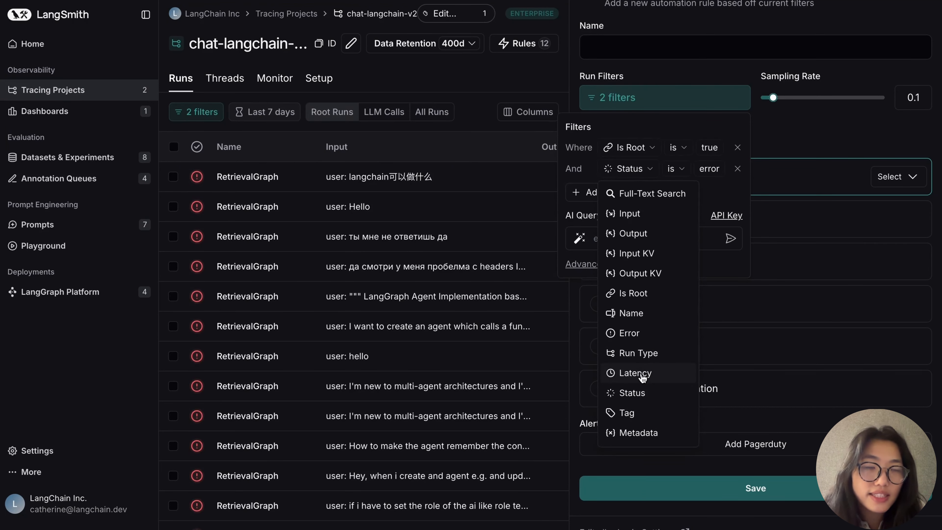
left_click(635, 373)
left_click(683, 168)
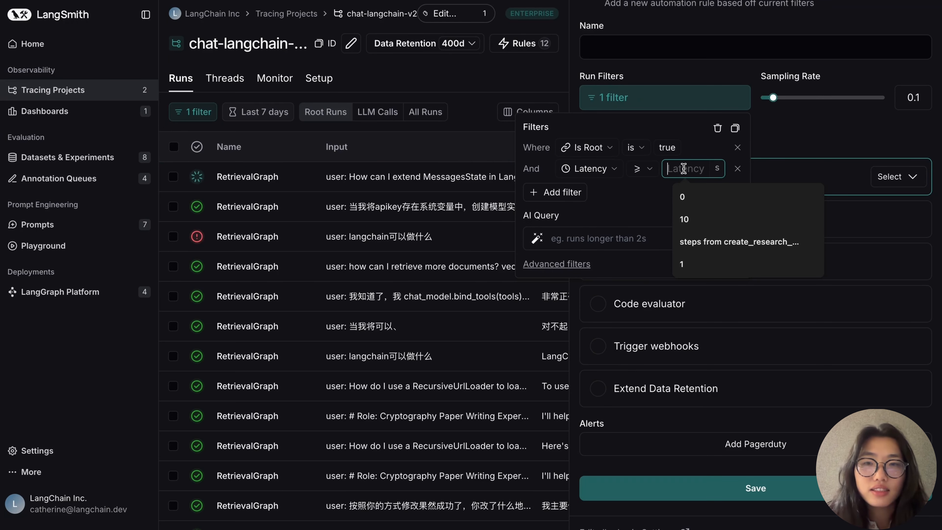
left_click(667, 189)
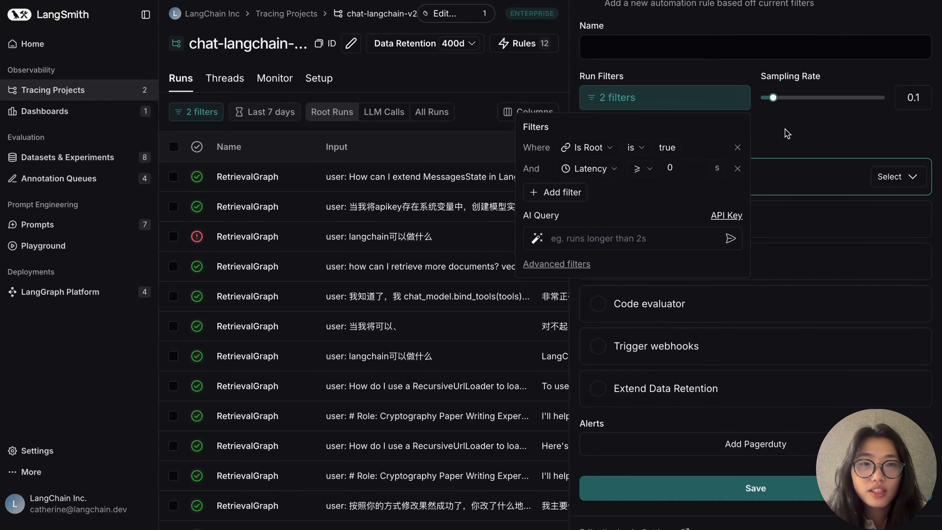
Step: Change the latency filter to a helpfulness_few_shot feedback score of 1, and set the rule's action to Add to dataset
left_click(603, 169)
scroll(586, 372, "down", 2)
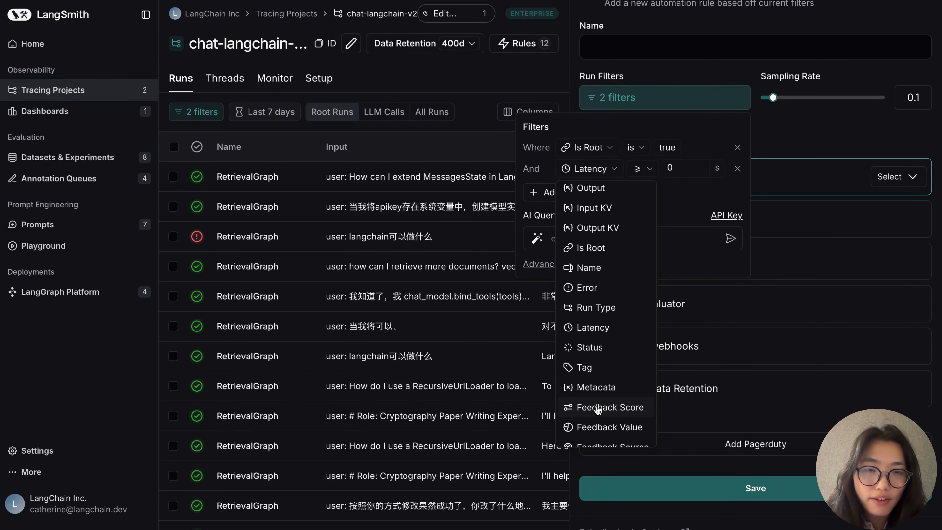
left_click(597, 407)
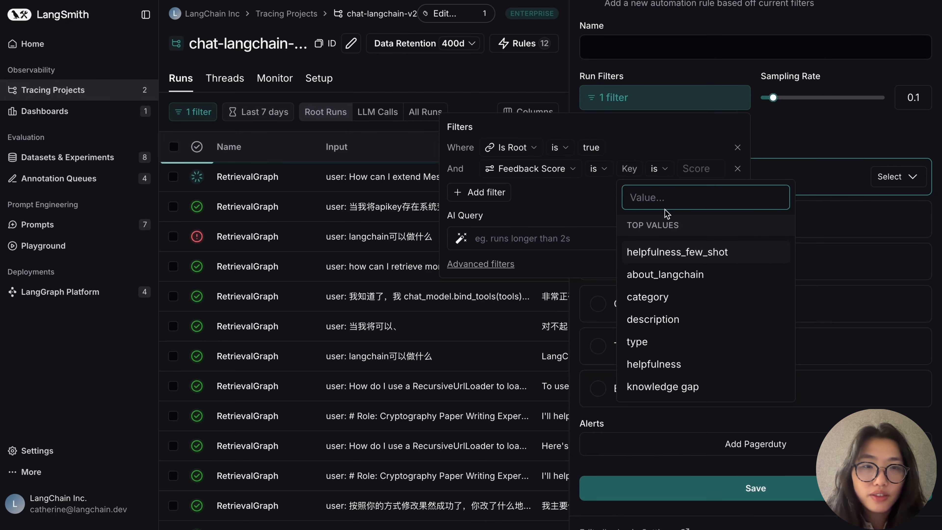
left_click(647, 251)
left_click(693, 168)
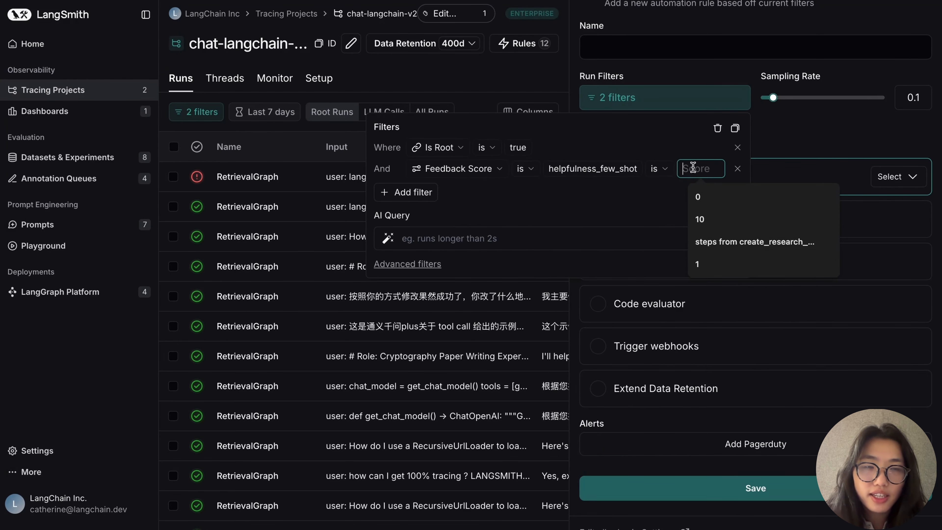
type("1")
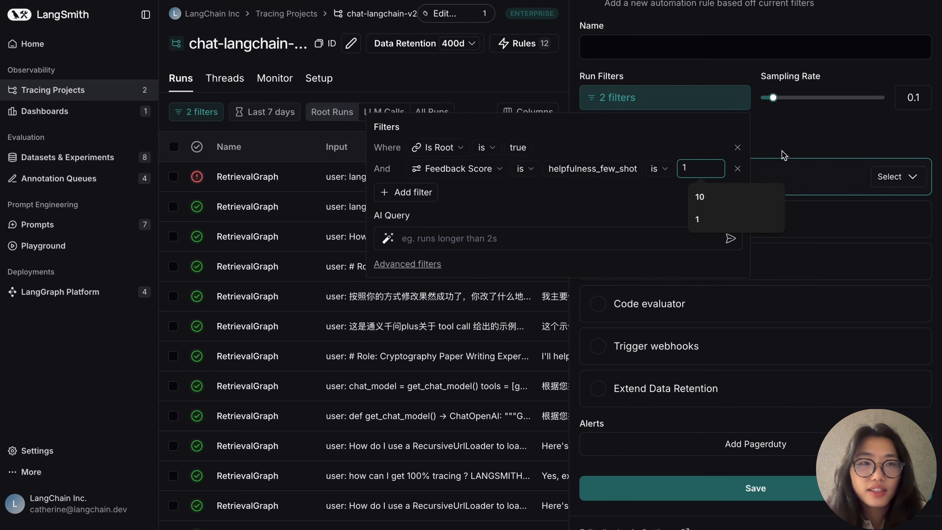
left_click(789, 141)
left_click(601, 222)
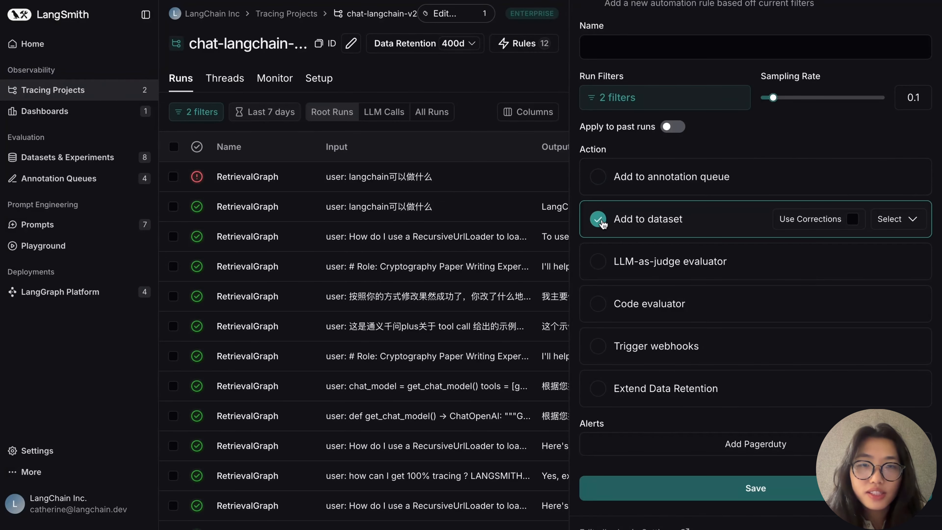